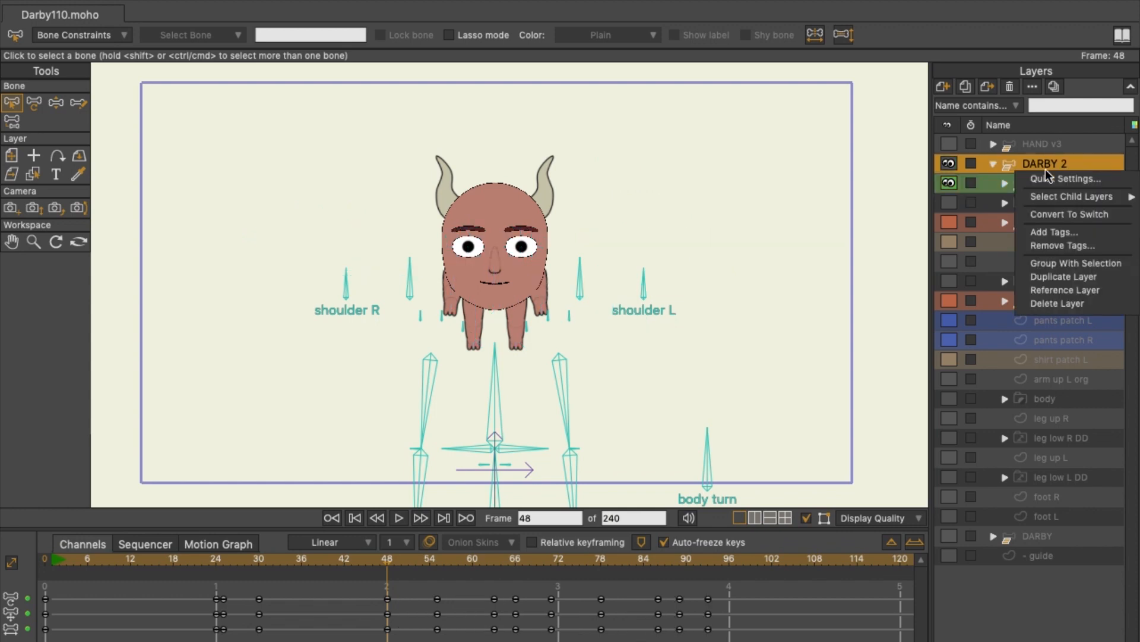
# Apply the quick settings of the DARBY 2 layer to the selected layers
pyautogui.click(1045, 179)
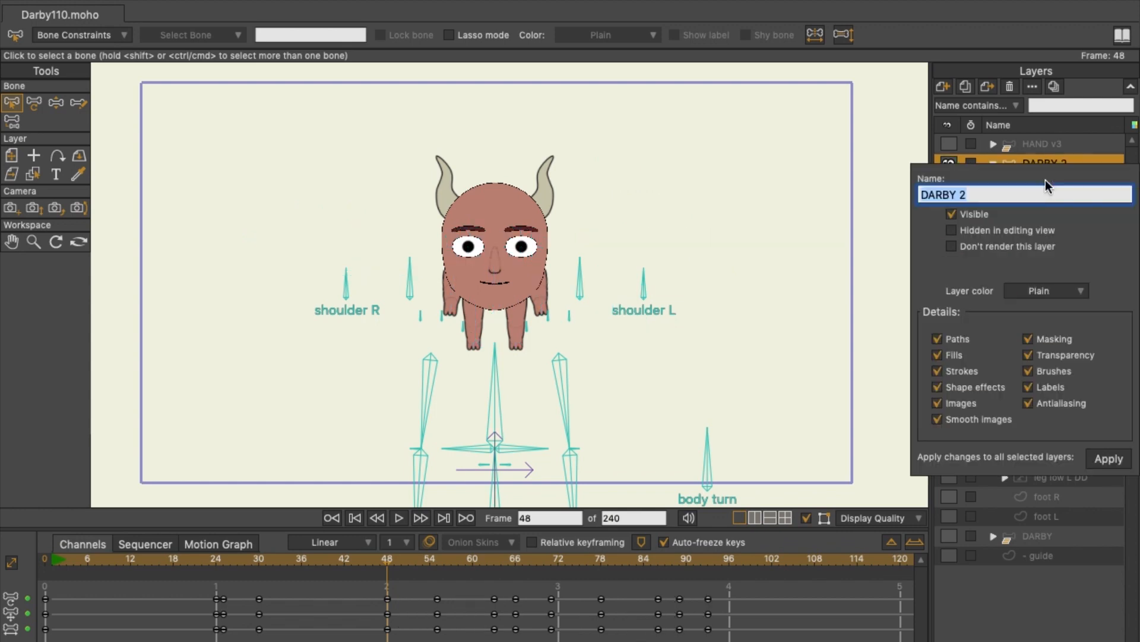
pyautogui.click(1111, 461)
pyautogui.click(878, 244)
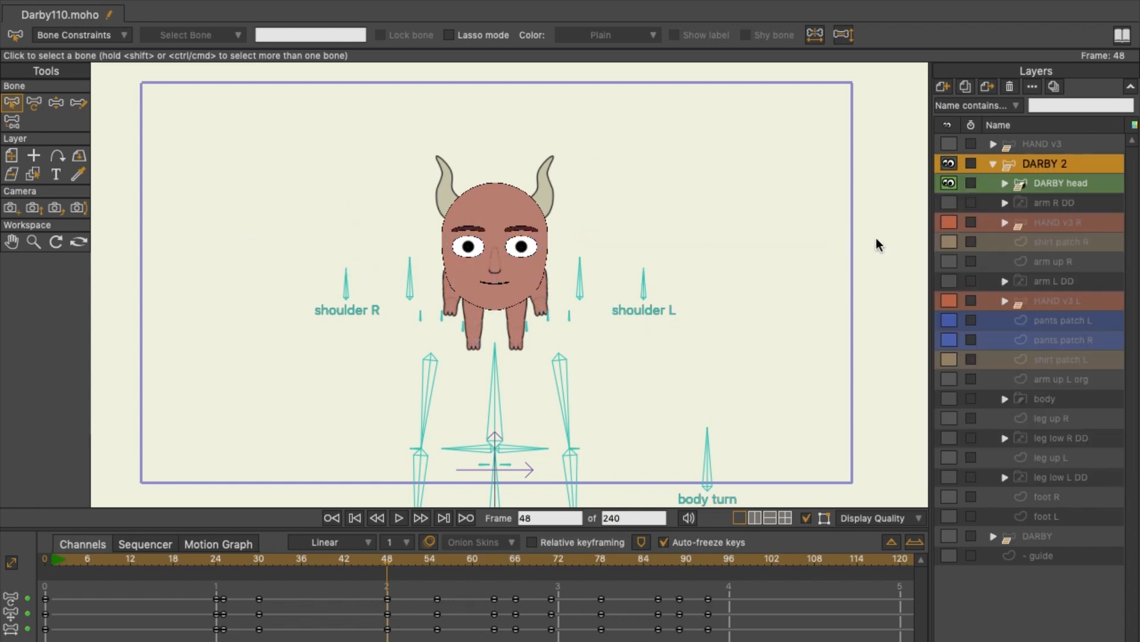
# Make DARBY head the active layer and go to frame 3
pyautogui.click(1054, 183)
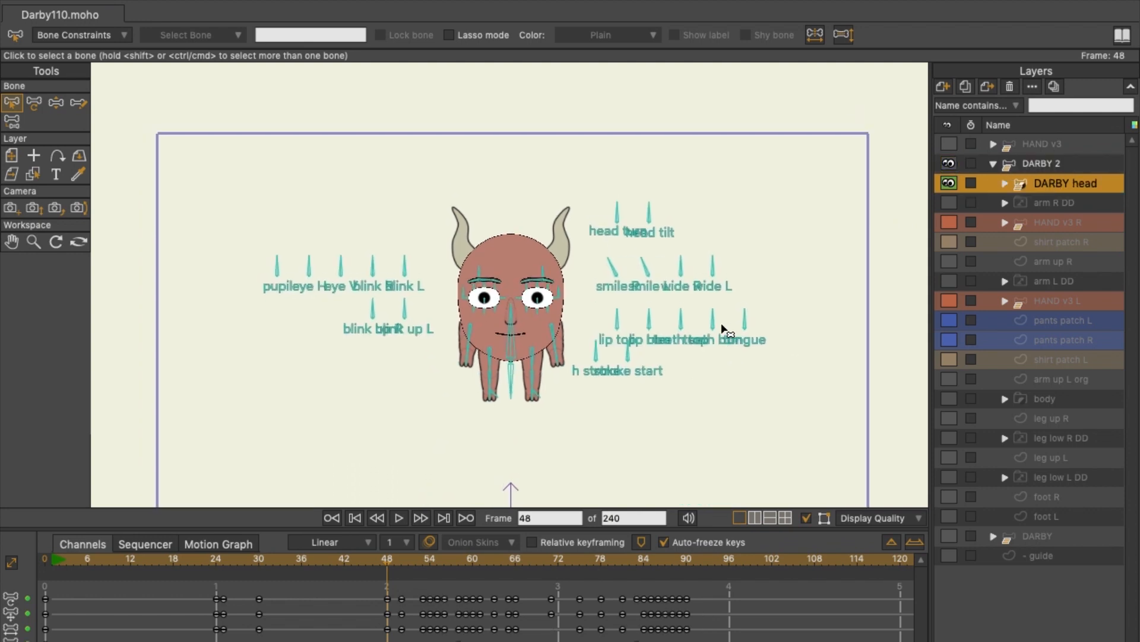
pyautogui.scroll(5, 725, 329)
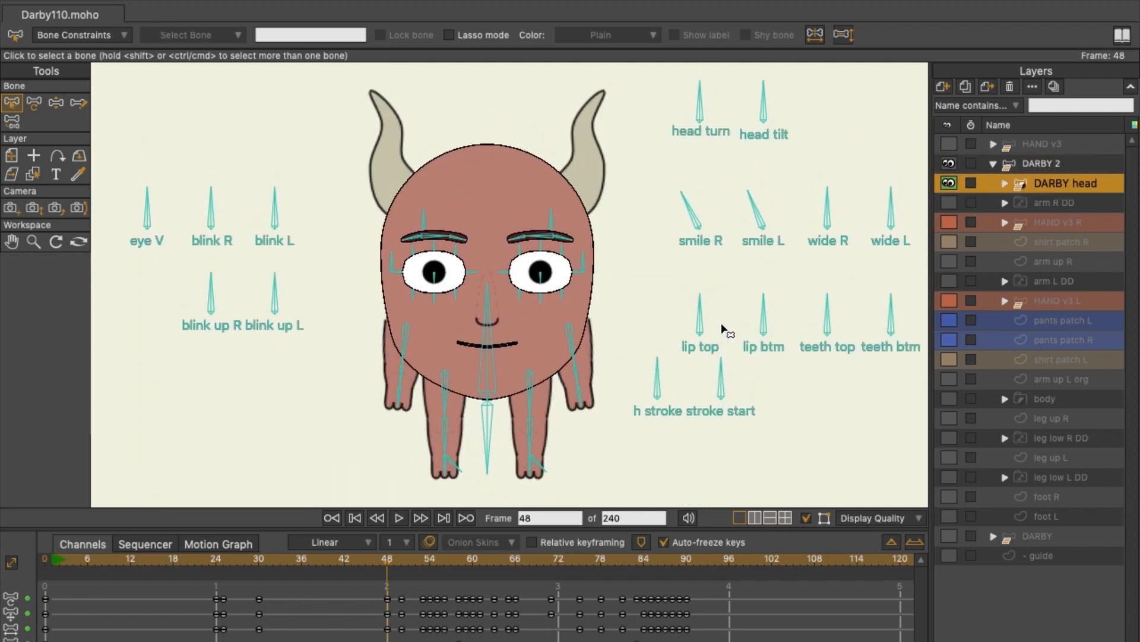
pyautogui.click(155, 457)
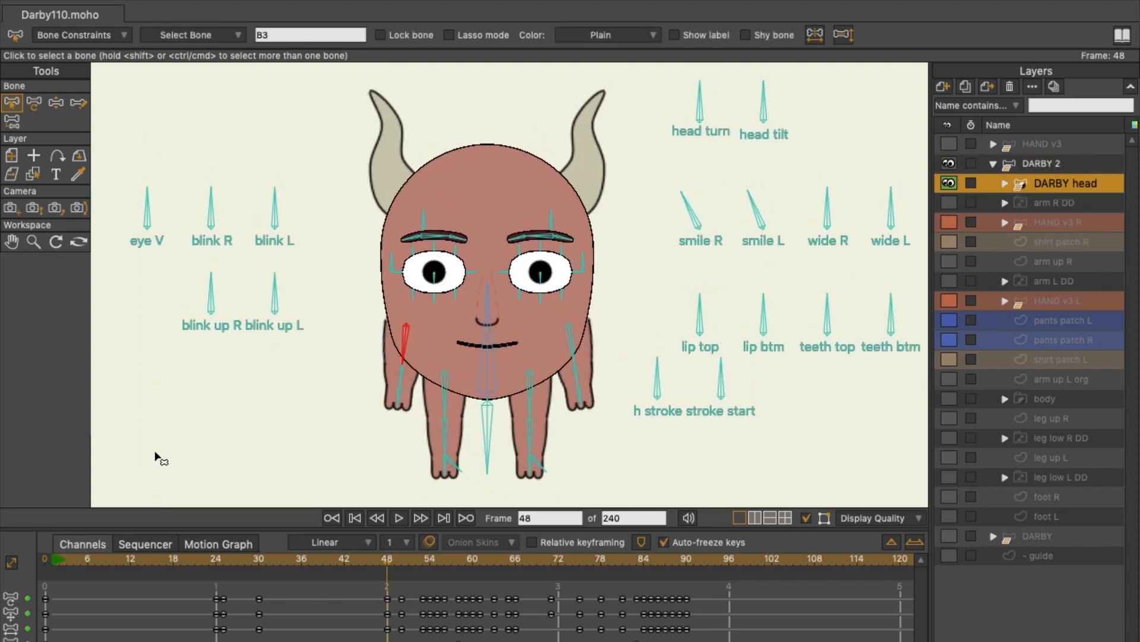
pyautogui.click(65, 561)
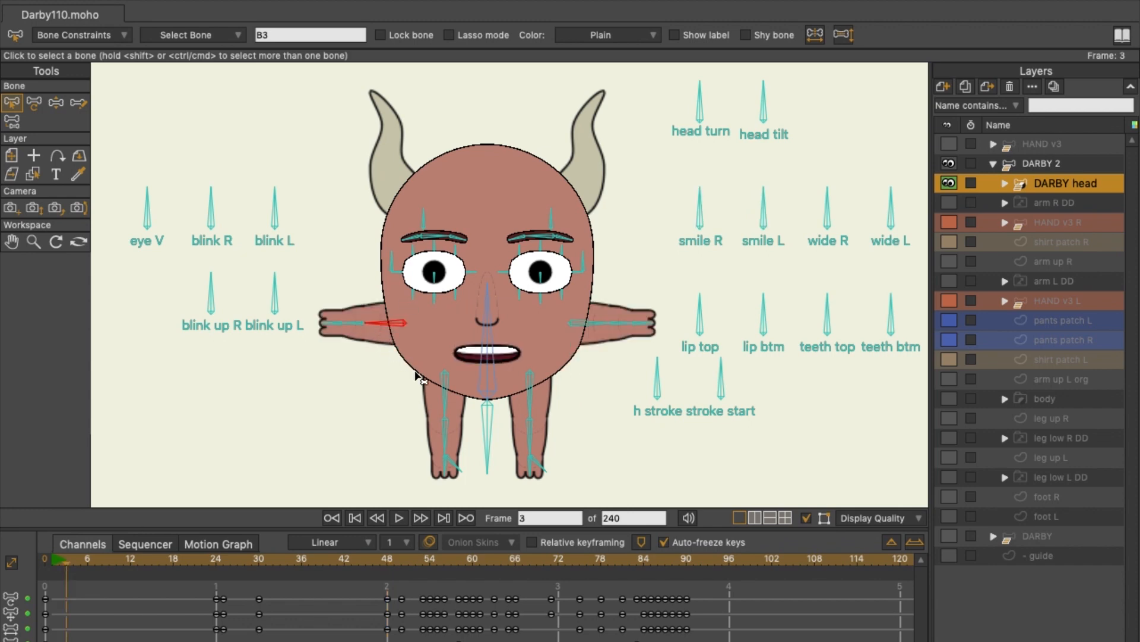
# Lower both arms of the head character and spread its legs with bent knees using Manipulate Bones
pyautogui.press('z')
pyautogui.moveTo(392, 323); pyautogui.dragTo(381, 365)
pyautogui.moveTo(605, 331); pyautogui.dragTo(595, 393)
pyautogui.moveTo(448, 410); pyautogui.dragTo(396, 451)
pyautogui.moveTo(530, 398); pyautogui.dragTo(581, 456)
# Shift the gaze, enlarge the pupils and open the eyes wide with the pupil, eye H, eye V and blink control bones
pyautogui.hscroll(-5, 213, 270)
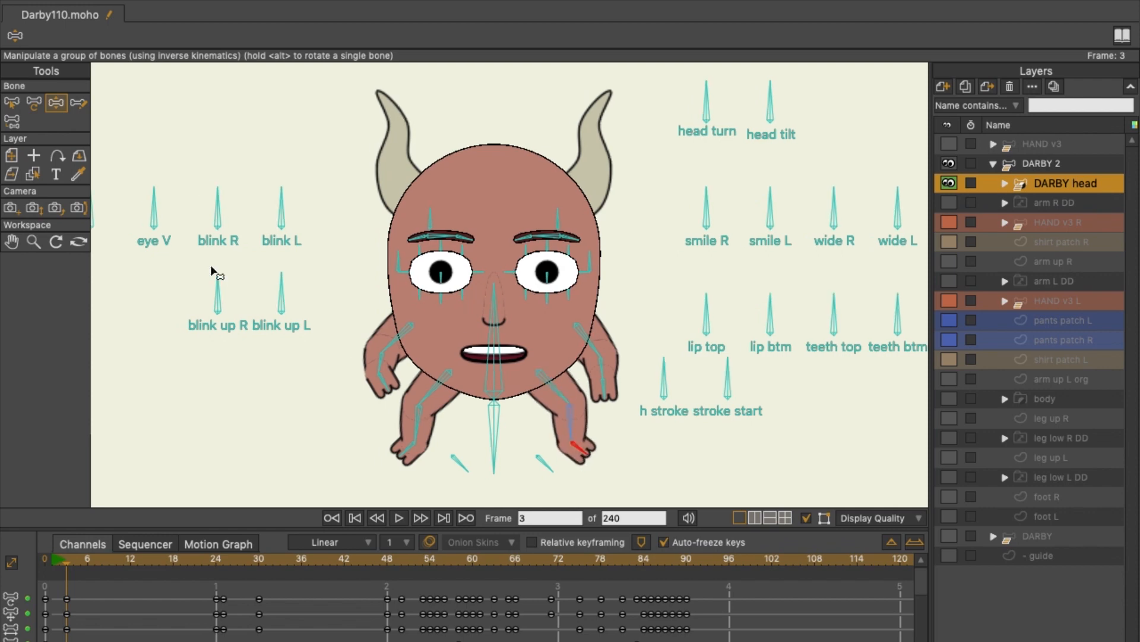
pyautogui.moveTo(155, 217)
pyautogui.mouseDown()
pyautogui.moveTo(191, 249)
pyautogui.moveTo(143, 201)
pyautogui.mouseUp()
pyautogui.moveTo(221, 215); pyautogui.dragTo(285, 204)
pyautogui.moveTo(360, 212); pyautogui.dragTo(326, 232)
pyautogui.moveTo(412, 209); pyautogui.dragTo(398, 220)
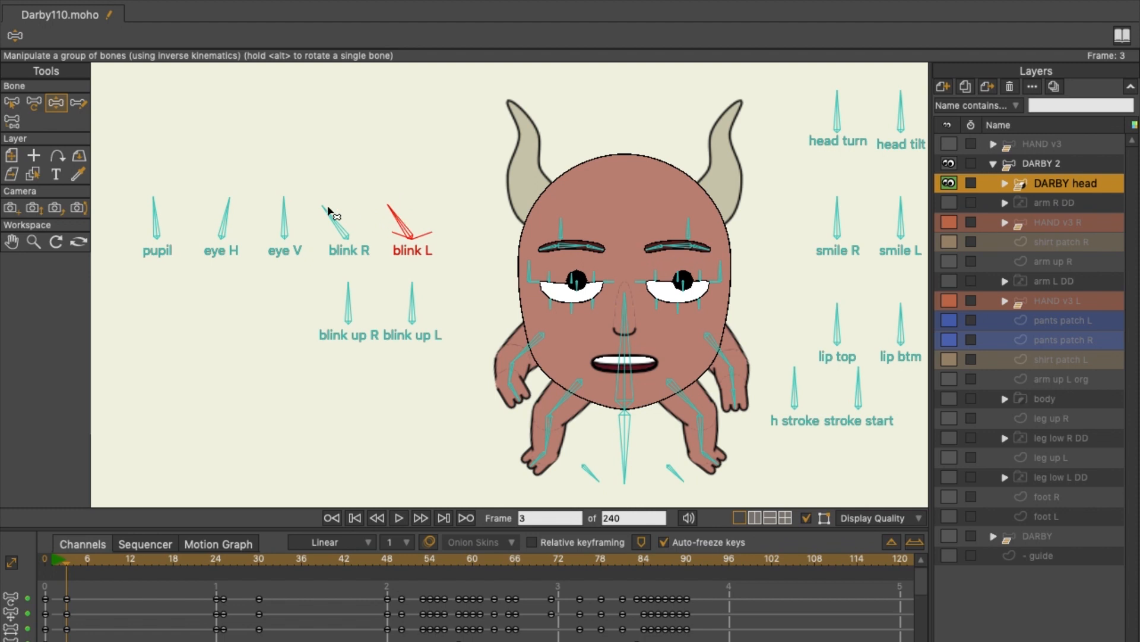
pyautogui.moveTo(284, 215); pyautogui.dragTo(220, 202)
pyautogui.moveTo(288, 195); pyautogui.dragTo(447, 217)
pyautogui.moveTo(224, 213); pyautogui.dragTo(171, 214)
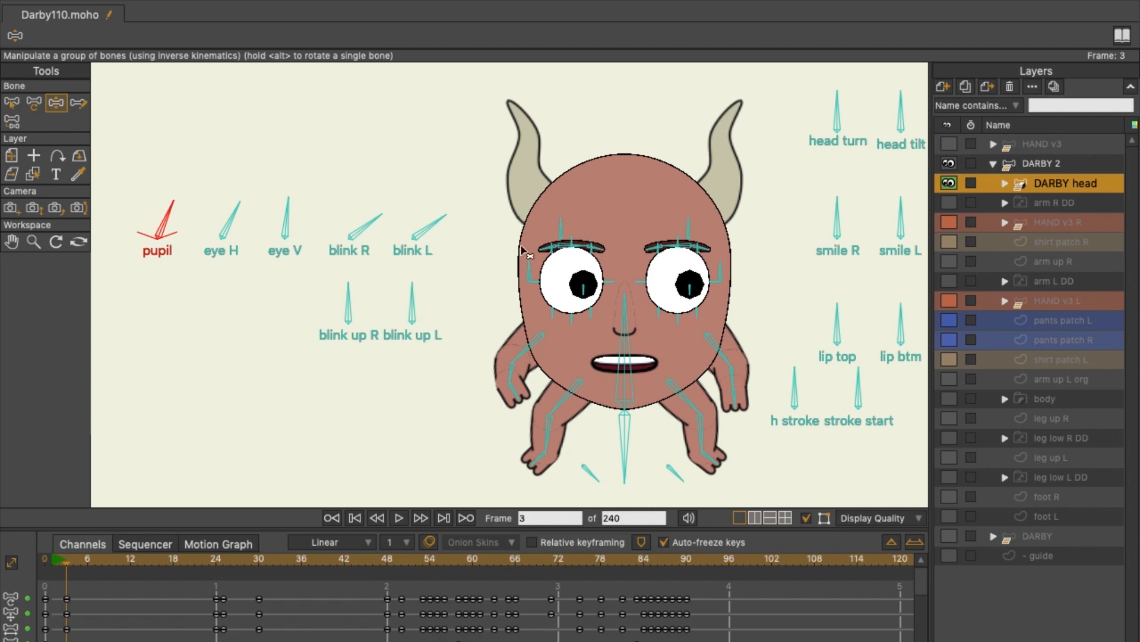
# Narrow both eyes with the blink and blink up control bones, and render frame 3 as a preview
pyautogui.moveTo(365, 215); pyautogui.dragTo(349, 202)
pyautogui.moveTo(420, 217); pyautogui.dragTo(413, 202)
pyautogui.moveTo(357, 300); pyautogui.dragTo(327, 304)
pyautogui.moveTo(353, 208); pyautogui.dragTo(339, 209)
pyautogui.moveTo(331, 299); pyautogui.dragTo(340, 294)
pyautogui.moveTo(414, 293); pyautogui.dragTo(404, 295)
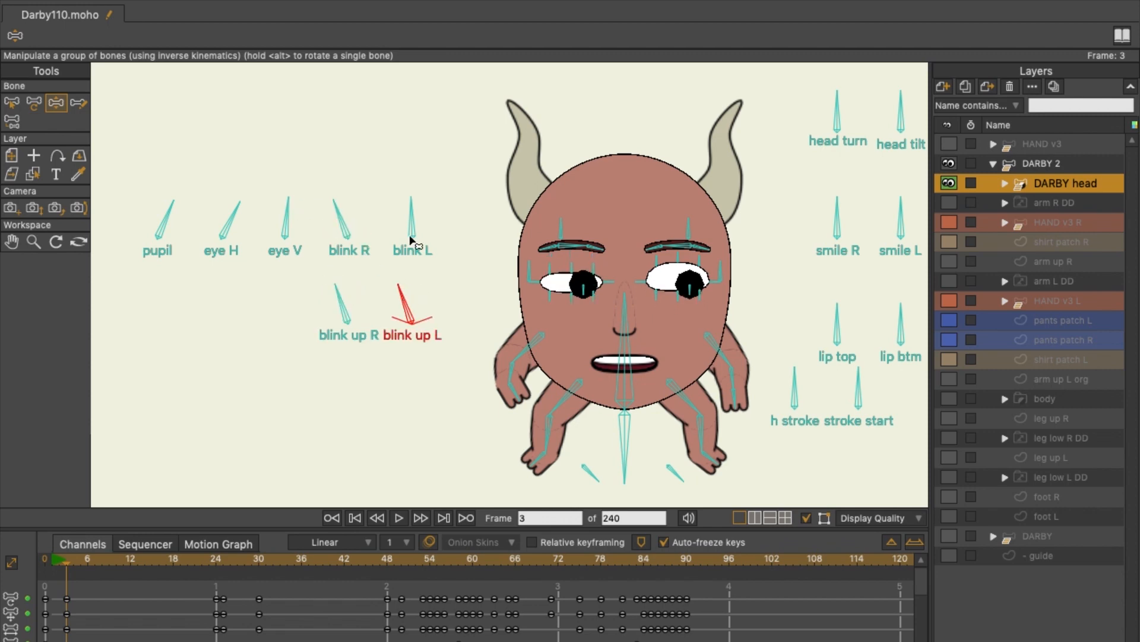
pyautogui.moveTo(413, 214); pyautogui.dragTo(405, 213)
pyautogui.press('super+r')
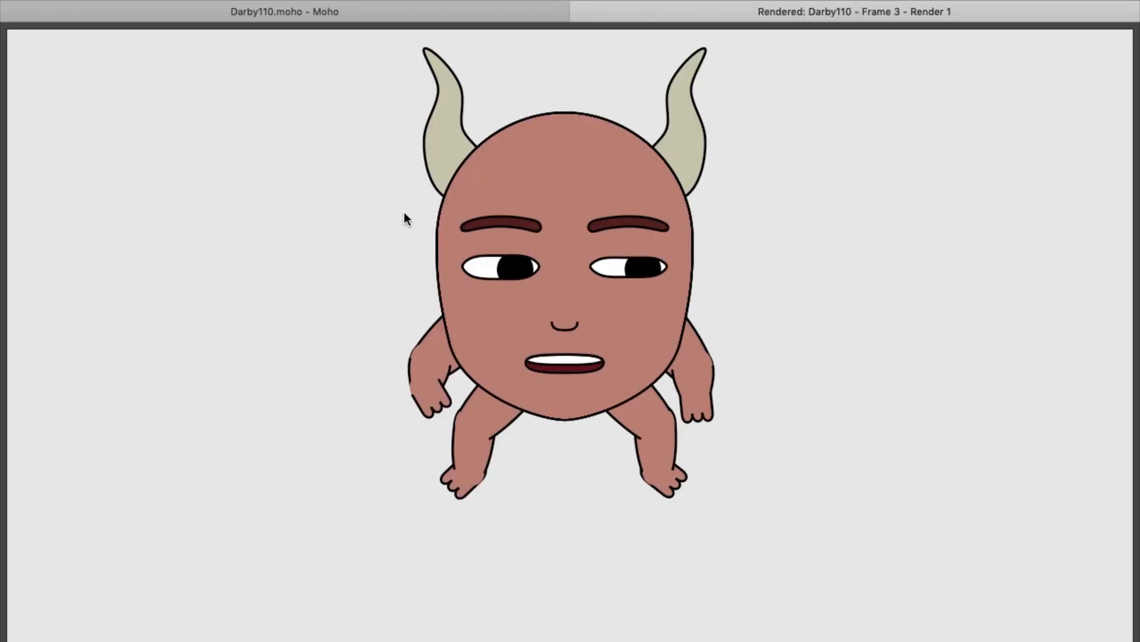
pyautogui.click(20, 17)
# Straighten the blink up R and blink up L bones and readjust the upper eyelids with blink R and blink L
pyautogui.moveTo(344, 315); pyautogui.dragTo(419, 306)
pyautogui.click(355, 224)
pyautogui.moveTo(355, 220); pyautogui.dragTo(357, 220)
pyautogui.moveTo(411, 221); pyautogui.dragTo(417, 219)
# Raise both eyebrows, and angle their inner ends down into an angry expression
pyautogui.moveTo(576, 259); pyautogui.dragTo(578, 249)
pyautogui.moveTo(664, 260); pyautogui.dragTo(673, 253)
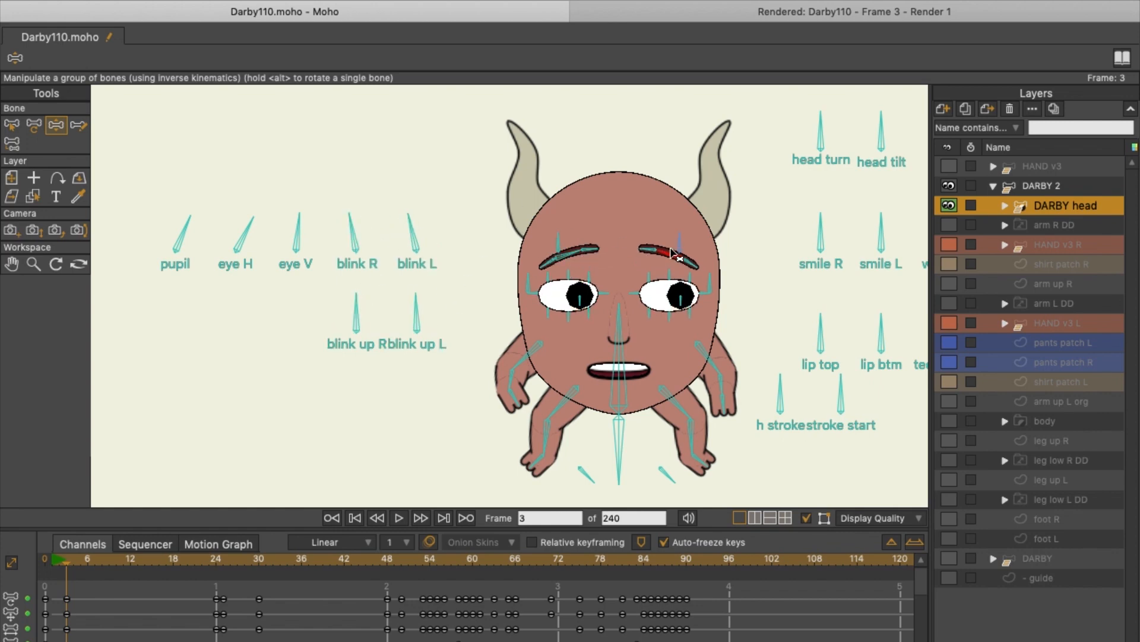
pyautogui.moveTo(572, 257); pyautogui.dragTo(597, 270)
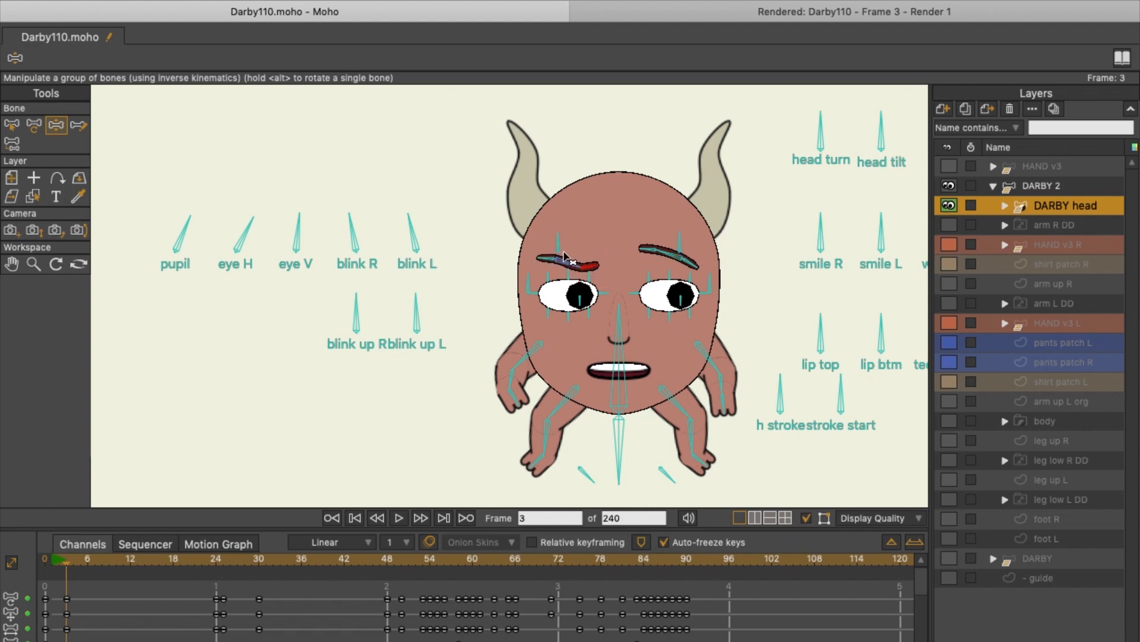
pyautogui.moveTo(672, 257); pyautogui.dragTo(639, 270)
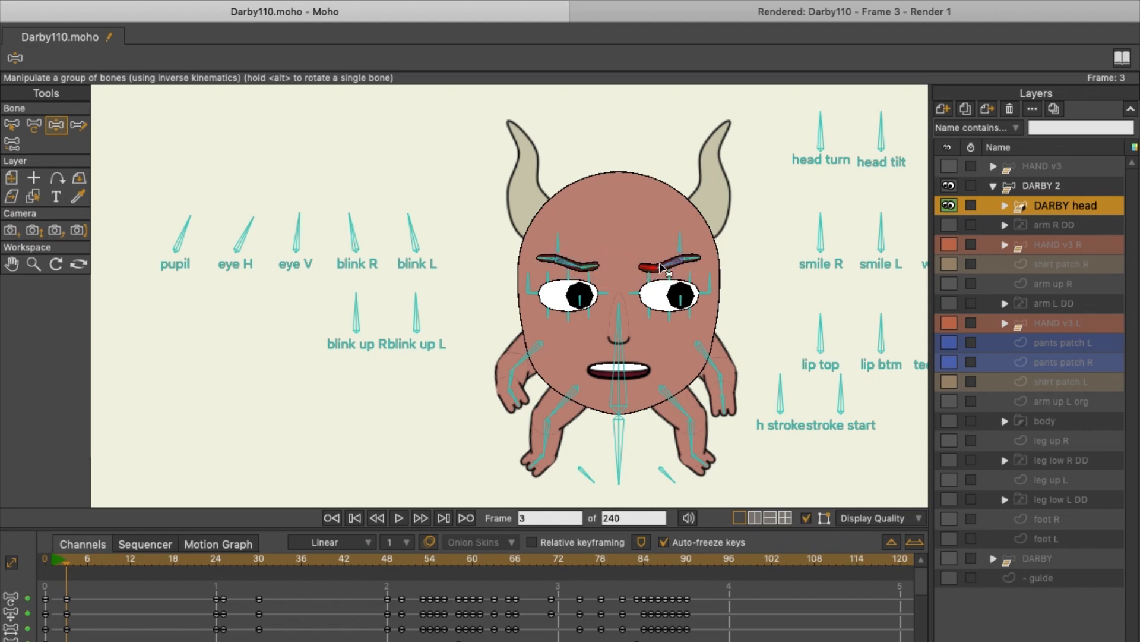
# Raise both arms beside the head, and refine the expression with the right eyebrow and the blink bones
pyautogui.moveTo(711, 358); pyautogui.dragTo(763, 310)
pyautogui.moveTo(534, 354); pyautogui.dragTo(502, 288)
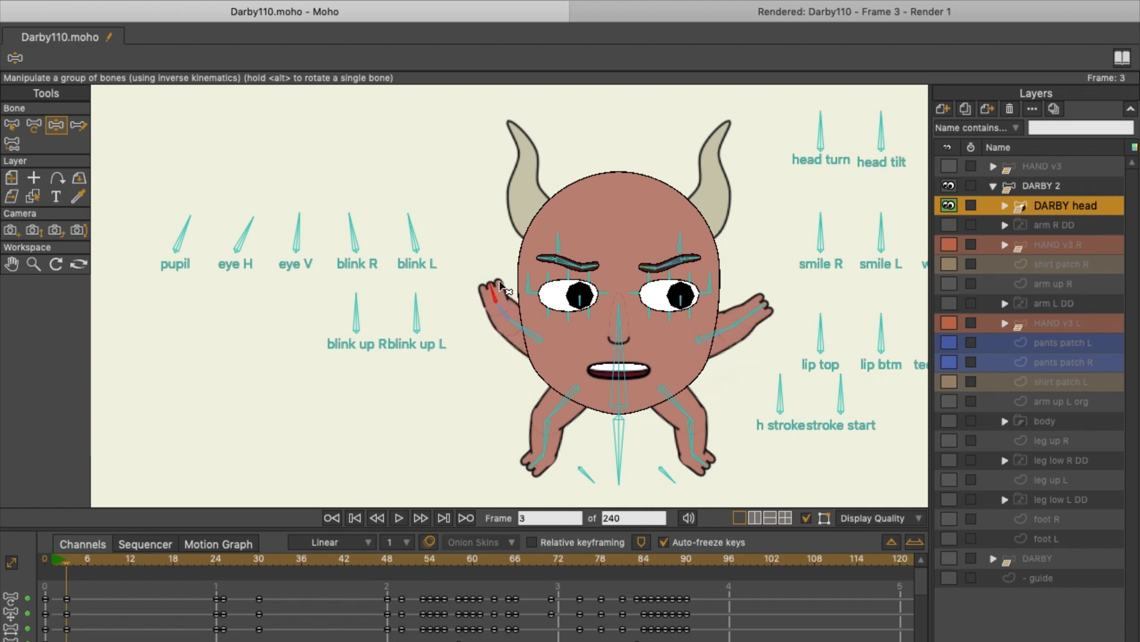
pyautogui.moveTo(568, 267); pyautogui.dragTo(574, 259)
pyautogui.moveTo(355, 227); pyautogui.dragTo(407, 221)
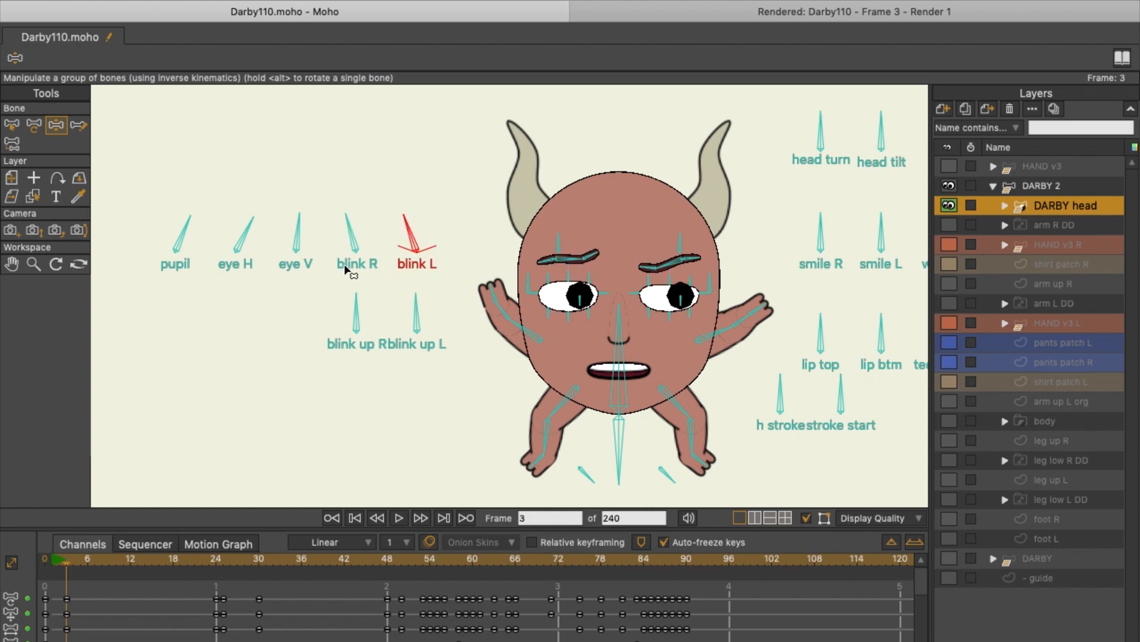
# Delete the test pose keyframes at frame 3 of the DARBY head layer
pyautogui.moveTo(380, 265); pyautogui.dragTo(316, 267)
pyautogui.moveTo(697, 127)
pyautogui.mouseDown()
pyautogui.moveTo(683, 134)
pyautogui.moveTo(731, 147)
pyautogui.moveTo(724, 170)
pyautogui.moveTo(695, 119)
pyautogui.moveTo(631, 173)
pyautogui.moveTo(651, 144)
pyautogui.moveTo(688, 130)
pyautogui.moveTo(721, 154)
pyautogui.moveTo(746, 140)
pyautogui.moveTo(775, 154)
pyautogui.moveTo(683, 137)
pyautogui.moveTo(691, 133)
pyautogui.mouseUp()
pyautogui.moveTo(81, 639); pyautogui.dragTo(59, 639)
pyautogui.press('Delete')
# Shape the mouth into a narrow smile with the smile and wide control bones, and raise both eyebrows
pyautogui.moveTo(691, 238); pyautogui.dragTo(653, 245)
pyautogui.moveTo(756, 237)
pyautogui.mouseDown()
pyautogui.moveTo(684, 250)
pyautogui.moveTo(741, 240)
pyautogui.mouseUp()
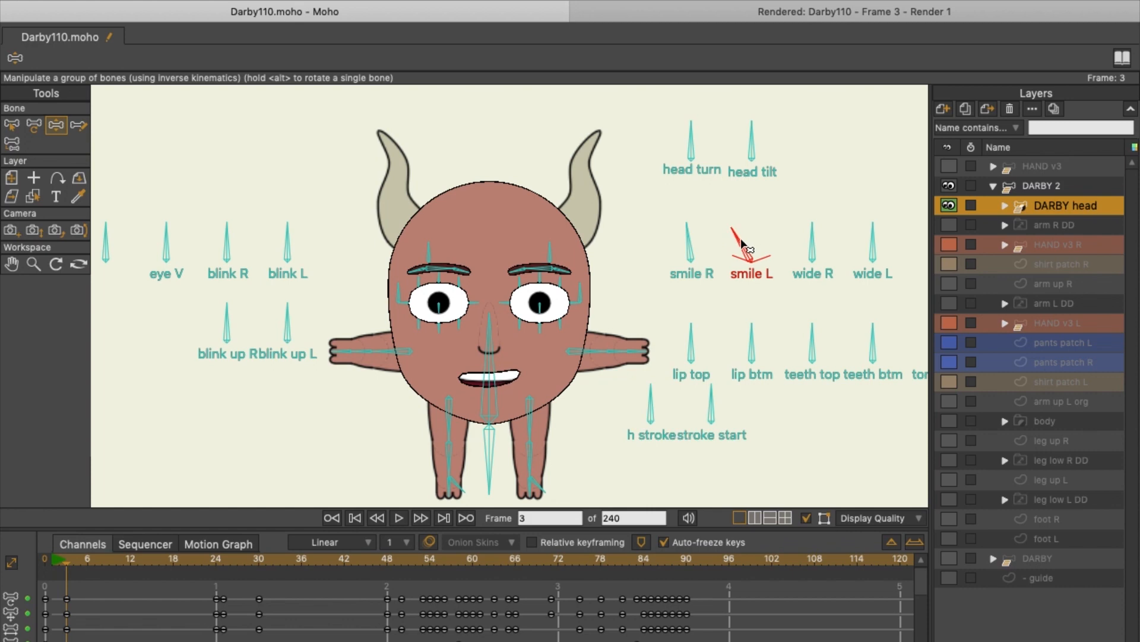
pyautogui.moveTo(812, 236); pyautogui.dragTo(862, 232)
pyautogui.moveTo(695, 243); pyautogui.dragTo(676, 239)
pyautogui.click(735, 234)
pyautogui.moveTo(820, 237); pyautogui.dragTo(802, 238)
pyautogui.click(683, 243)
pyautogui.moveTo(802, 237); pyautogui.dragTo(897, 241)
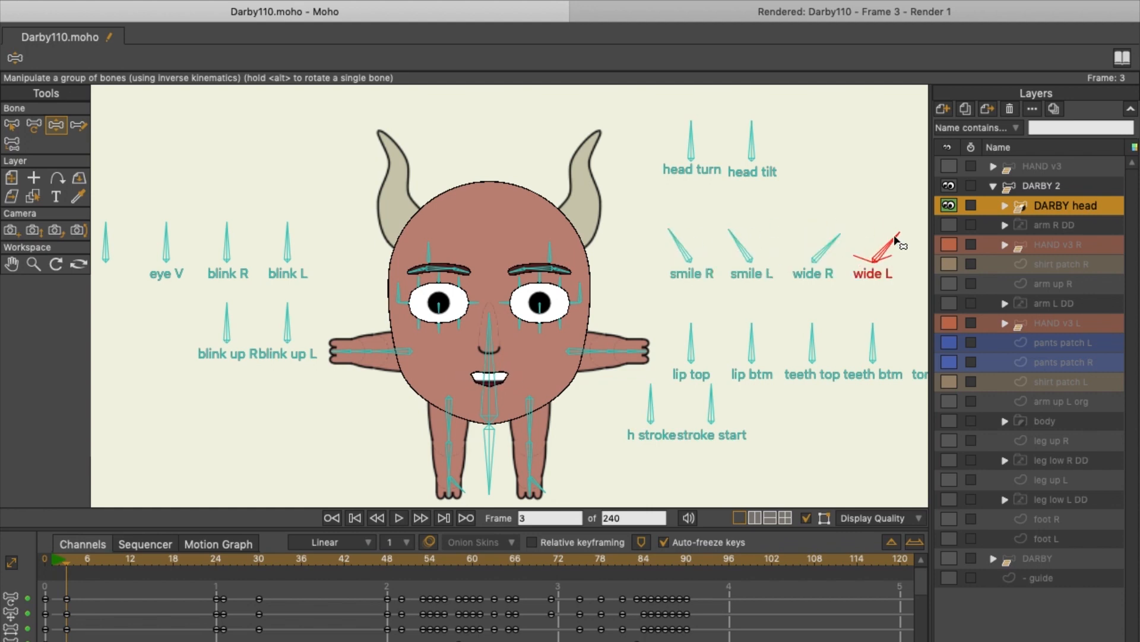
pyautogui.moveTo(447, 272); pyautogui.dragTo(449, 264)
pyautogui.moveTo(539, 273); pyautogui.dragTo(538, 271)
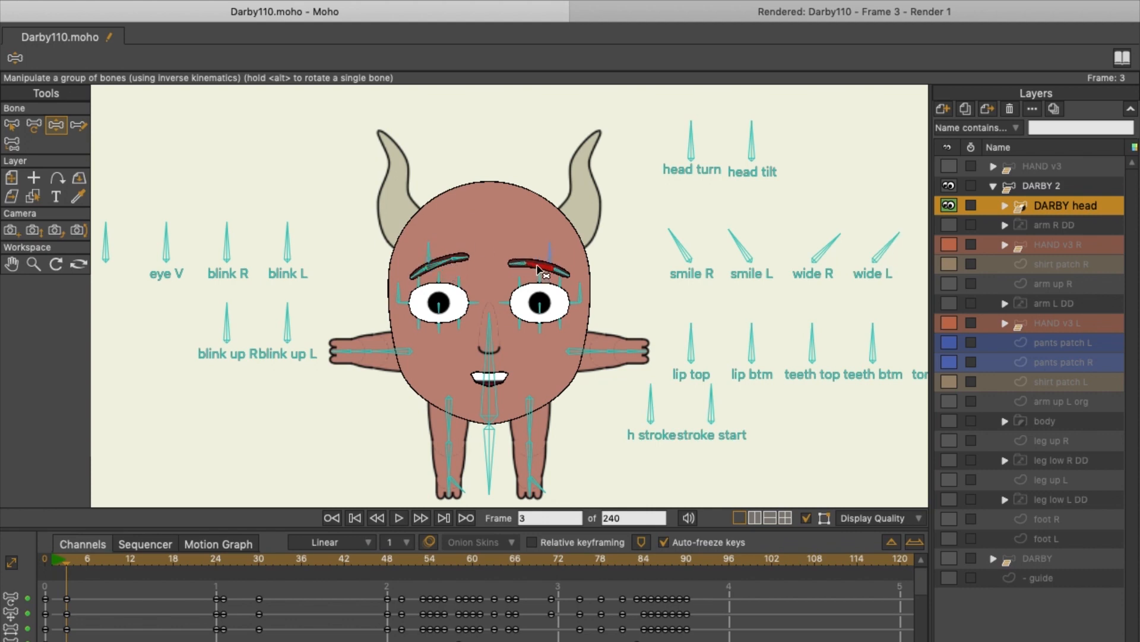
# Open the mouth into a broad smile using the smile, wide, lip, teeth and tongue control bones
pyautogui.moveTo(735, 241); pyautogui.dragTo(744, 236)
pyautogui.moveTo(674, 242); pyautogui.dragTo(759, 239)
pyautogui.moveTo(831, 251); pyautogui.dragTo(801, 250)
pyautogui.moveTo(895, 238); pyautogui.dragTo(861, 243)
pyautogui.moveTo(691, 341); pyautogui.dragTo(849, 333)
pyautogui.hscroll(3, 871, 355)
pyautogui.moveTo(635, 240); pyautogui.dragTo(611, 242)
pyautogui.moveTo(686, 242); pyautogui.dragTo(673, 239)
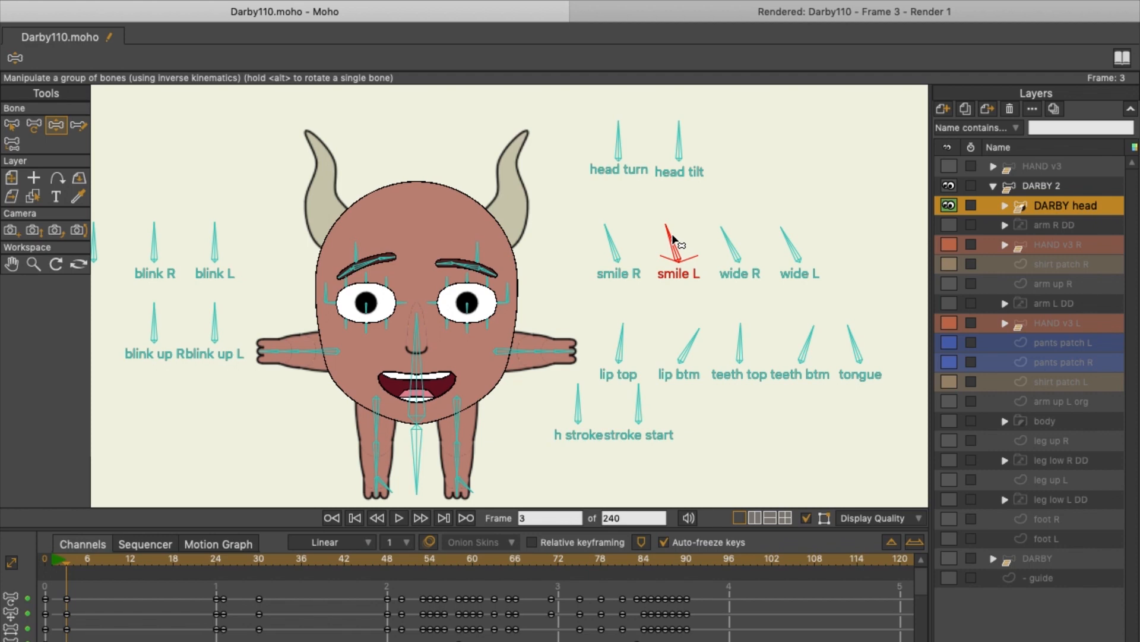
# Turn the mouth into a frown with the lip, teeth, smile and wide bones, and lower the inner ends of both eyebrows
pyautogui.moveTo(624, 336); pyautogui.dragTo(612, 331)
pyautogui.moveTo(740, 338); pyautogui.dragTo(806, 329)
pyautogui.moveTo(695, 333); pyautogui.dragTo(664, 329)
pyautogui.moveTo(613, 246); pyautogui.dragTo(808, 234)
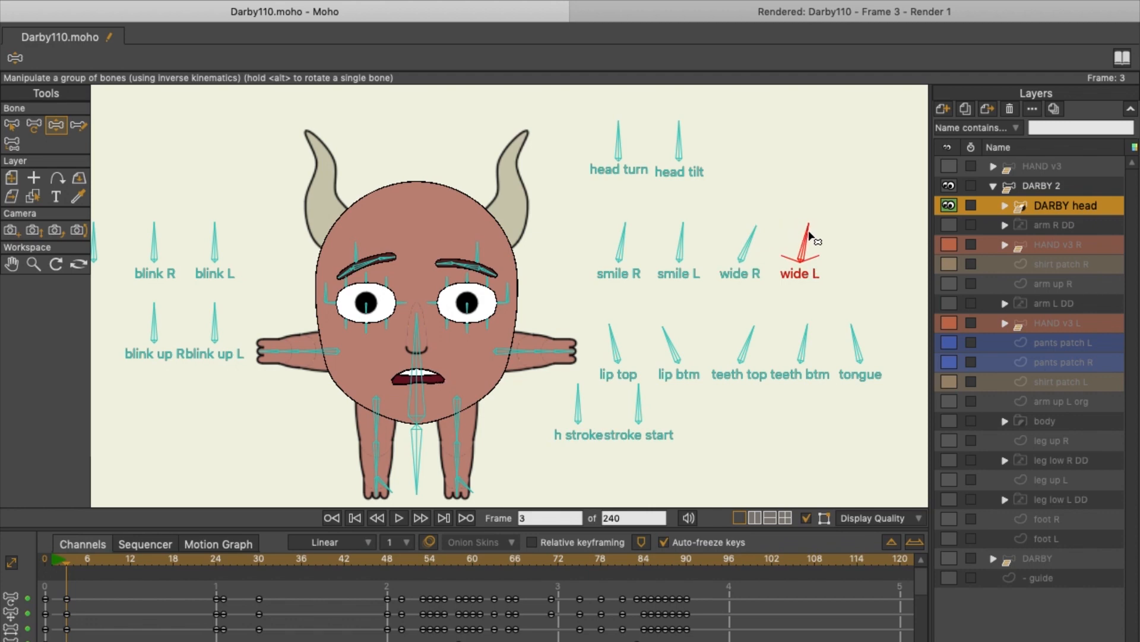
pyautogui.moveTo(369, 262); pyautogui.dragTo(378, 276)
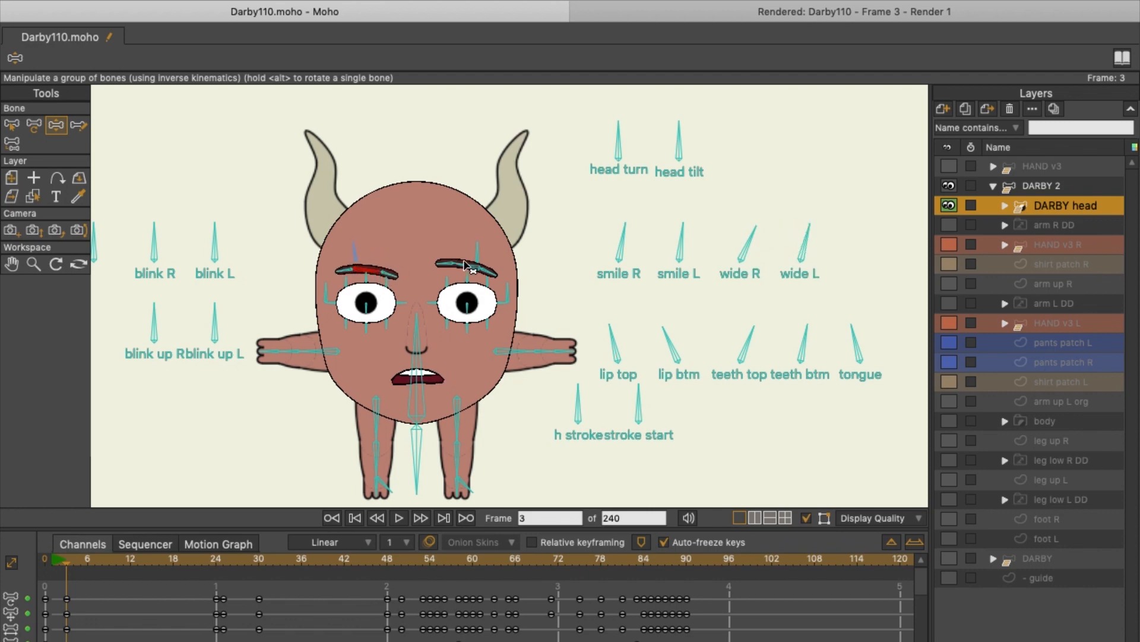
pyautogui.moveTo(467, 266); pyautogui.dragTo(468, 275)
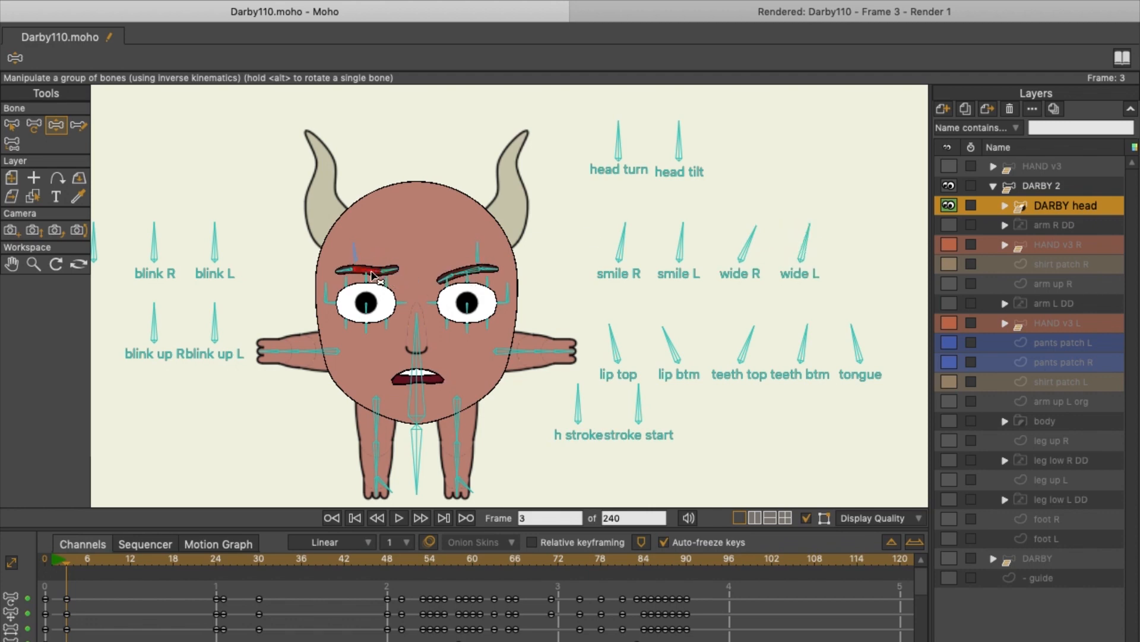
pyautogui.click(441, 278)
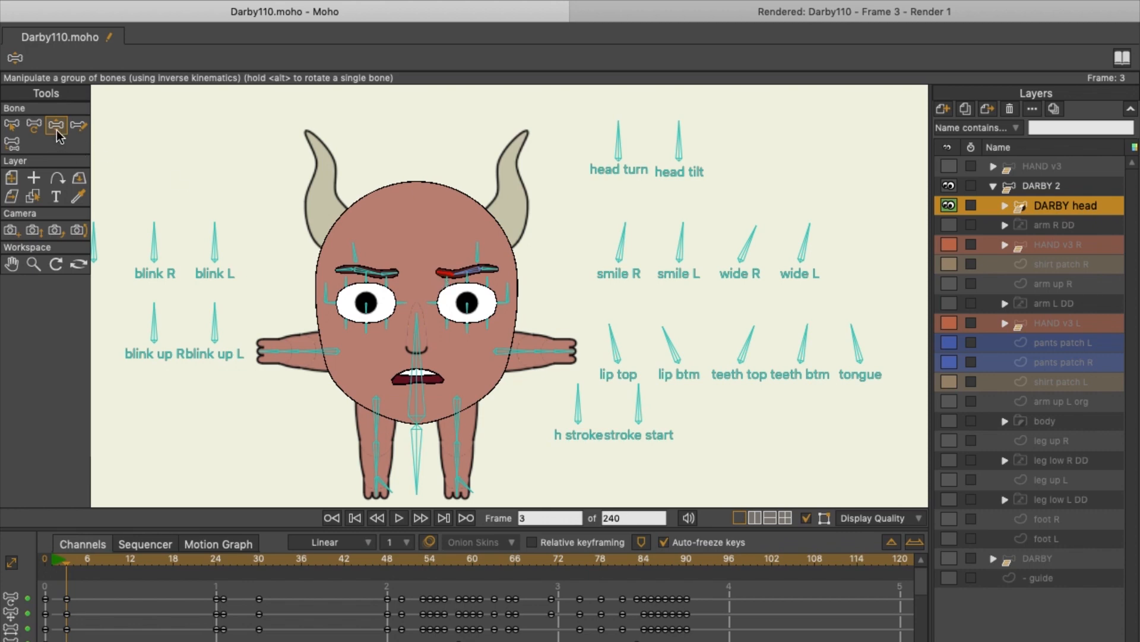
# Reshape both eyes by moving their lower lid bones with Transform Bone, and delete the frame 3 keyframes
pyautogui.click(34, 125)
pyautogui.click(368, 289)
pyautogui.moveTo(368, 290)
pyautogui.mouseDown()
pyautogui.moveTo(387, 291)
pyautogui.moveTo(387, 323)
pyautogui.mouseUp()
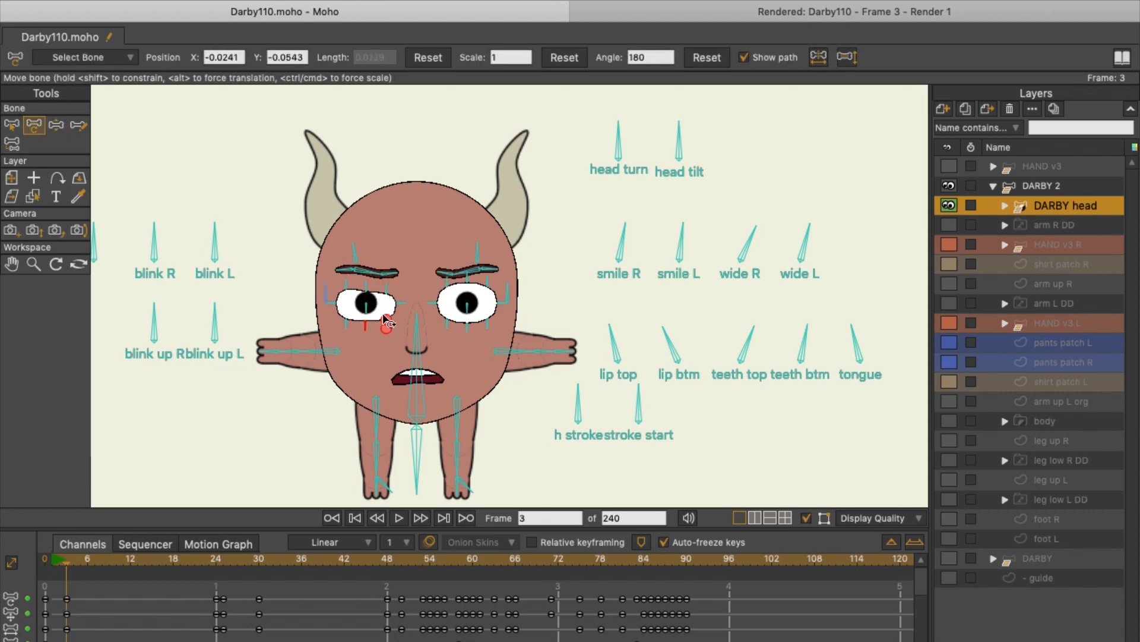
pyautogui.moveTo(467, 306)
pyautogui.mouseDown()
pyautogui.moveTo(472, 286)
pyautogui.moveTo(452, 279)
pyautogui.moveTo(498, 292)
pyautogui.moveTo(475, 326)
pyautogui.moveTo(452, 321)
pyautogui.mouseUp()
pyautogui.moveTo(45, 559); pyautogui.dragTo(70, 548)
pyautogui.press('Delete')
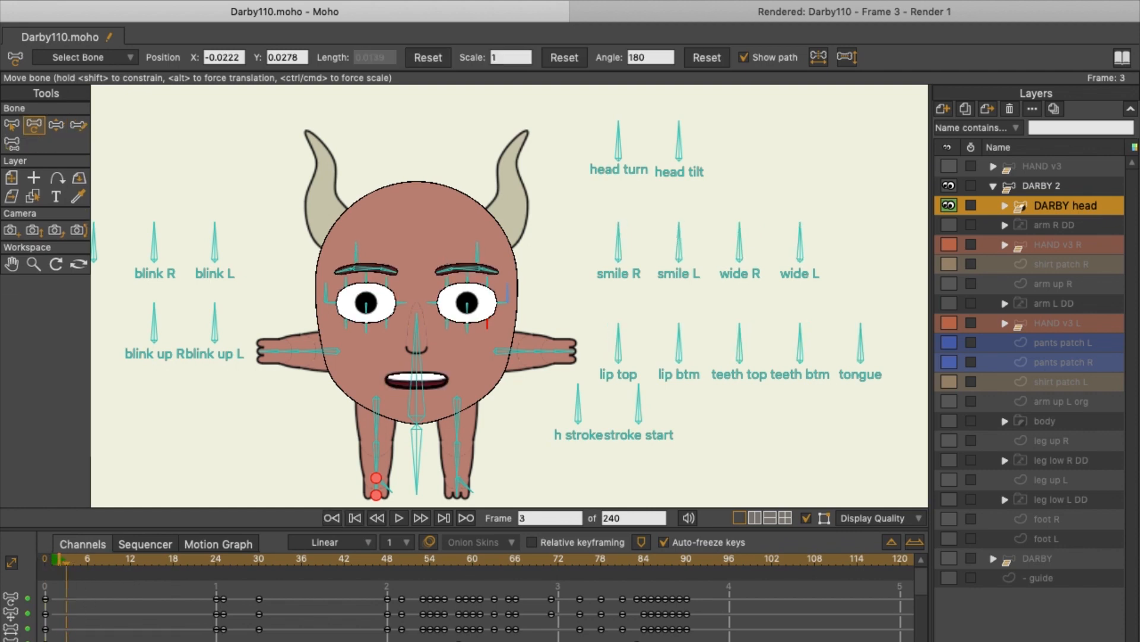
# Show all body part layers in the DARBY 2 group, from arm R DD down to foot L
pyautogui.scroll(-5, 861, 341)
pyautogui.scroll(-3, 818, 266)
pyautogui.moveTo(949, 225); pyautogui.dragTo(950, 540)
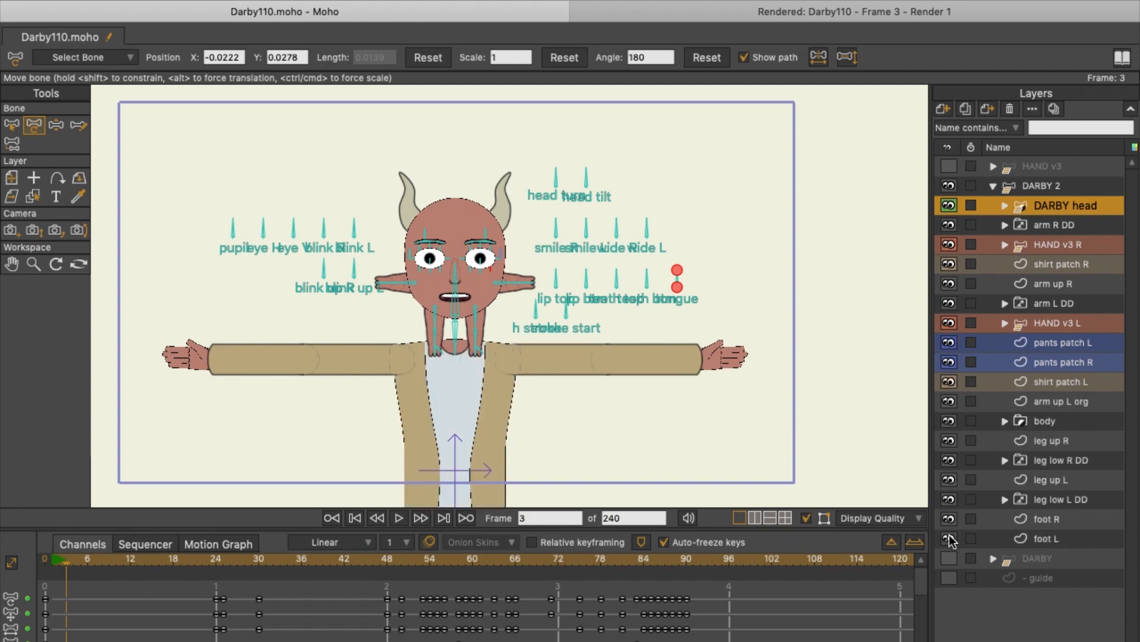
# Collapse and hide the DARBY 2 group, and make the DARBY group visible and active
pyautogui.click(992, 186)
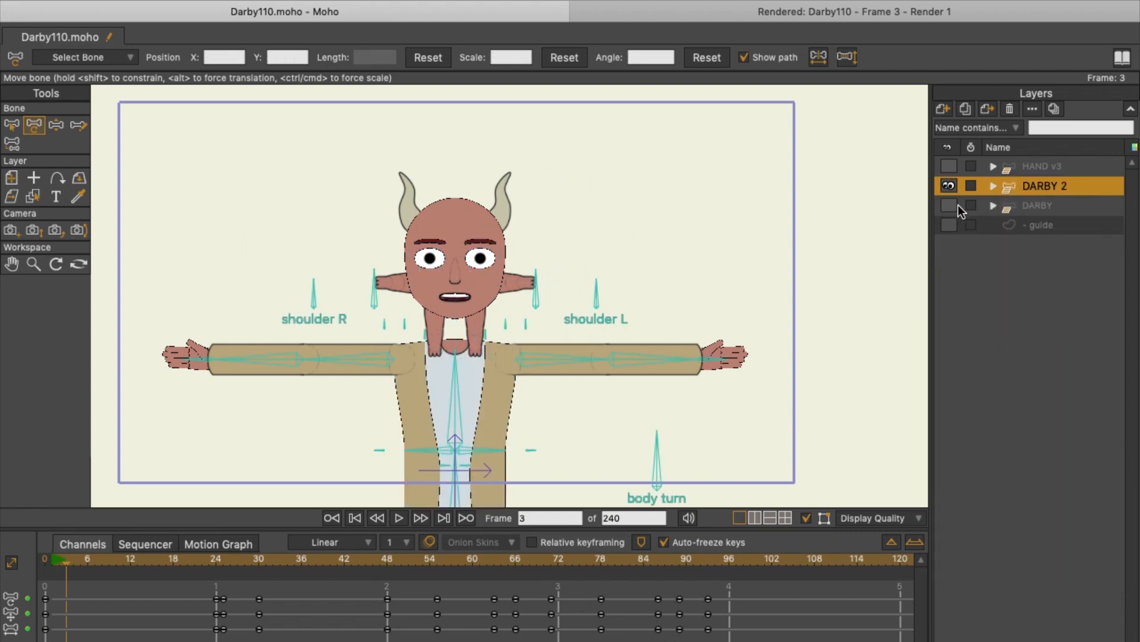
pyautogui.click(949, 186)
pyautogui.click(948, 206)
pyautogui.click(1010, 205)
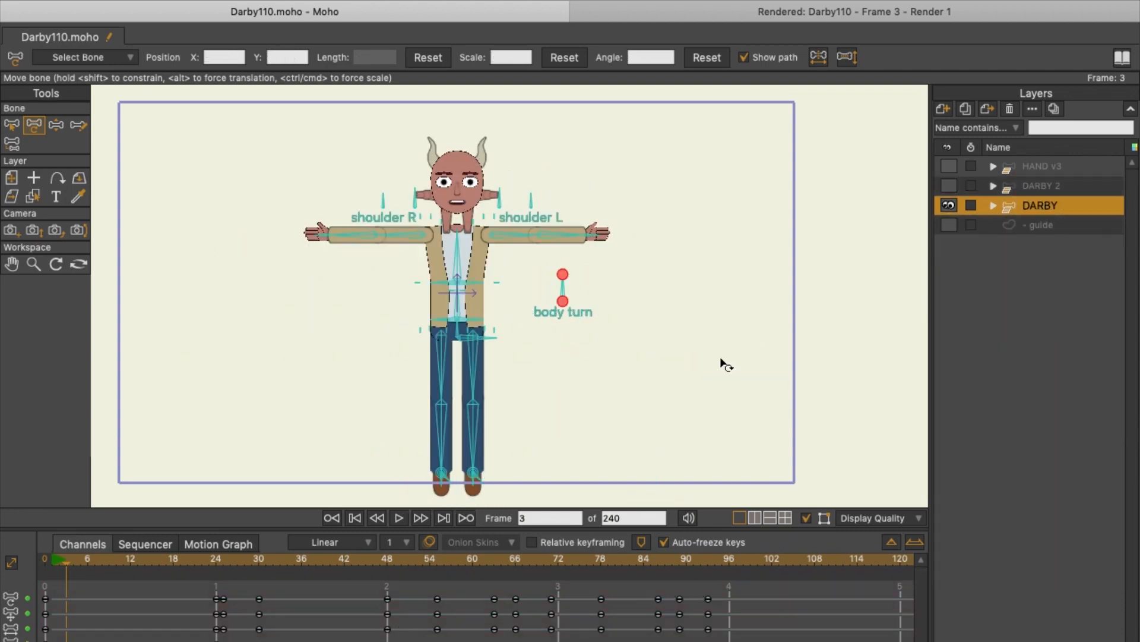
# Bend both of Darby's arms at the elbows with the hands lowered near the hips using Manipulate Bones
pyautogui.click(62, 125)
pyautogui.moveTo(410, 207); pyautogui.dragTo(424, 237)
pyautogui.moveTo(529, 205); pyautogui.dragTo(512, 278)
pyautogui.moveTo(409, 286); pyautogui.dragTo(395, 262)
pyautogui.moveTo(526, 265); pyautogui.dragTo(543, 234)
# Undo the first leg move, and pose both of Darby's legs apart with bent knees
pyautogui.moveTo(451, 404); pyautogui.dragTo(415, 356)
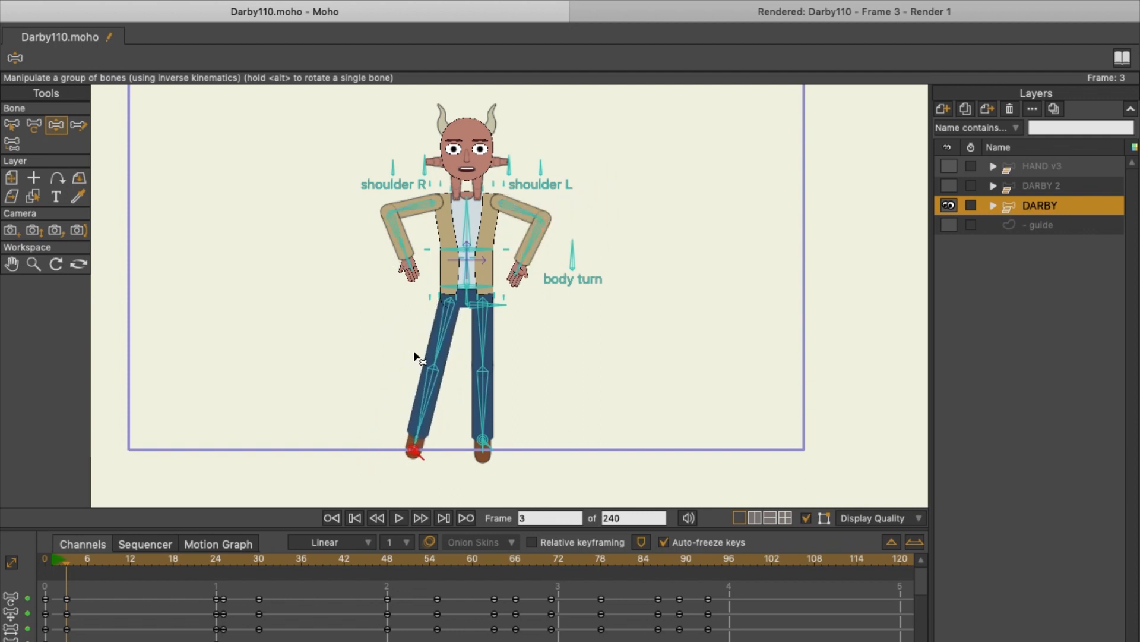
pyautogui.press('super+z')
pyautogui.press('b')
pyautogui.click(452, 349)
pyautogui.press('z')
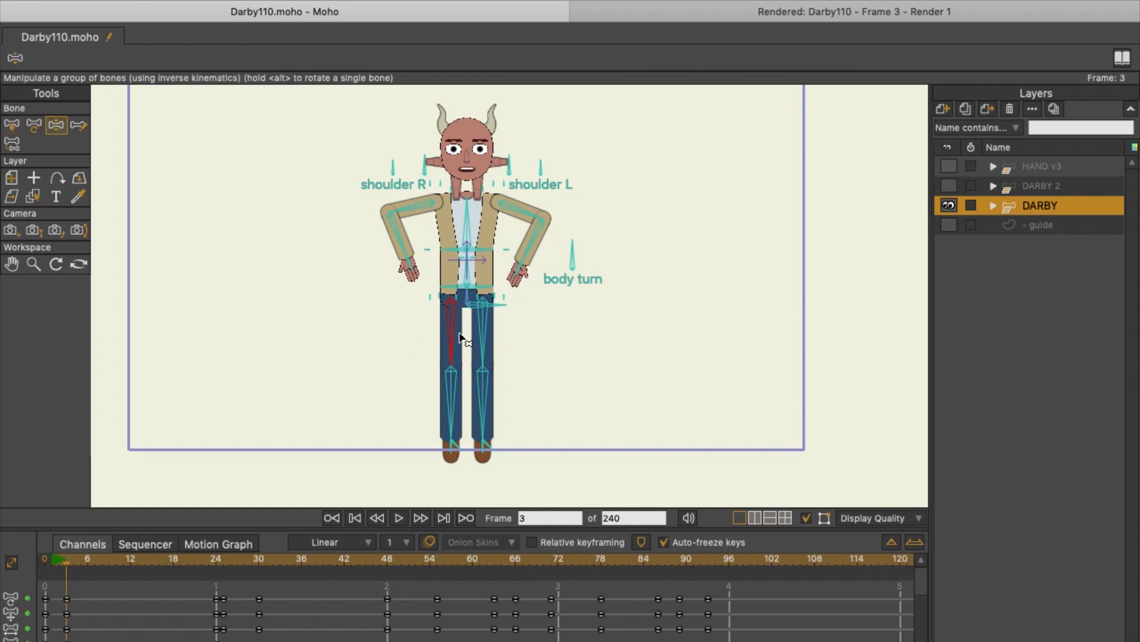
pyautogui.moveTo(453, 349); pyautogui.dragTo(407, 432)
pyautogui.moveTo(499, 375); pyautogui.dragTo(509, 432)
# Lean Darby's torso forward and reach both bent arms out in front of the body
pyautogui.moveTo(414, 265); pyautogui.dragTo(352, 239)
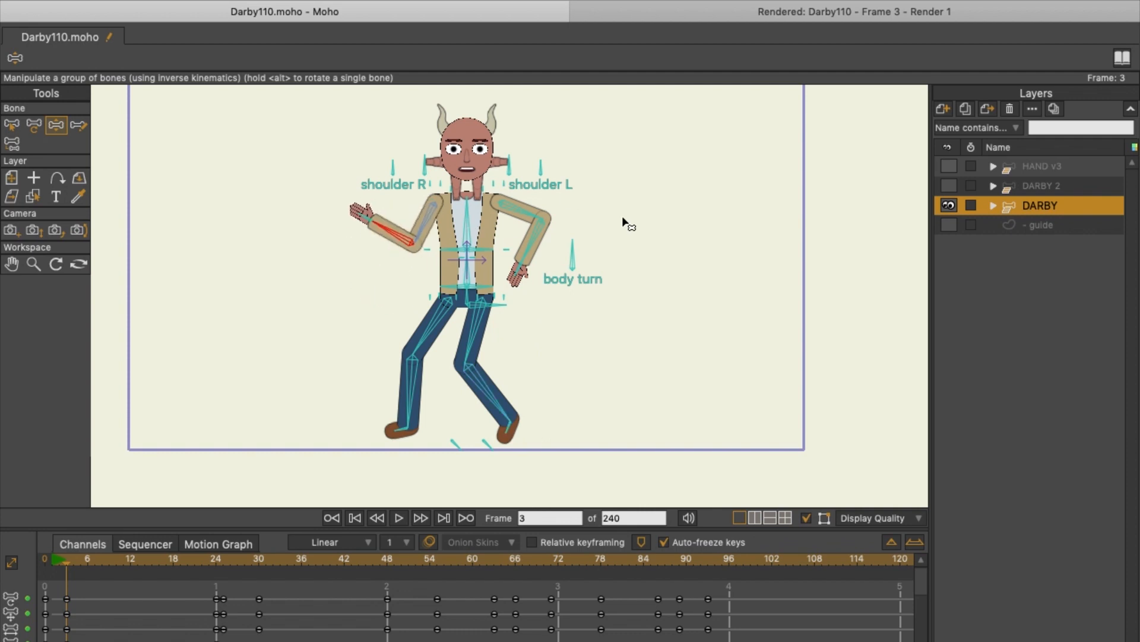
pyautogui.moveTo(468, 215); pyautogui.dragTo(447, 227)
pyautogui.moveTo(465, 263); pyautogui.dragTo(461, 262)
pyautogui.moveTo(488, 193); pyautogui.dragTo(515, 230)
pyautogui.moveTo(388, 275); pyautogui.dragTo(348, 241)
pyautogui.moveTo(514, 230); pyautogui.dragTo(392, 207)
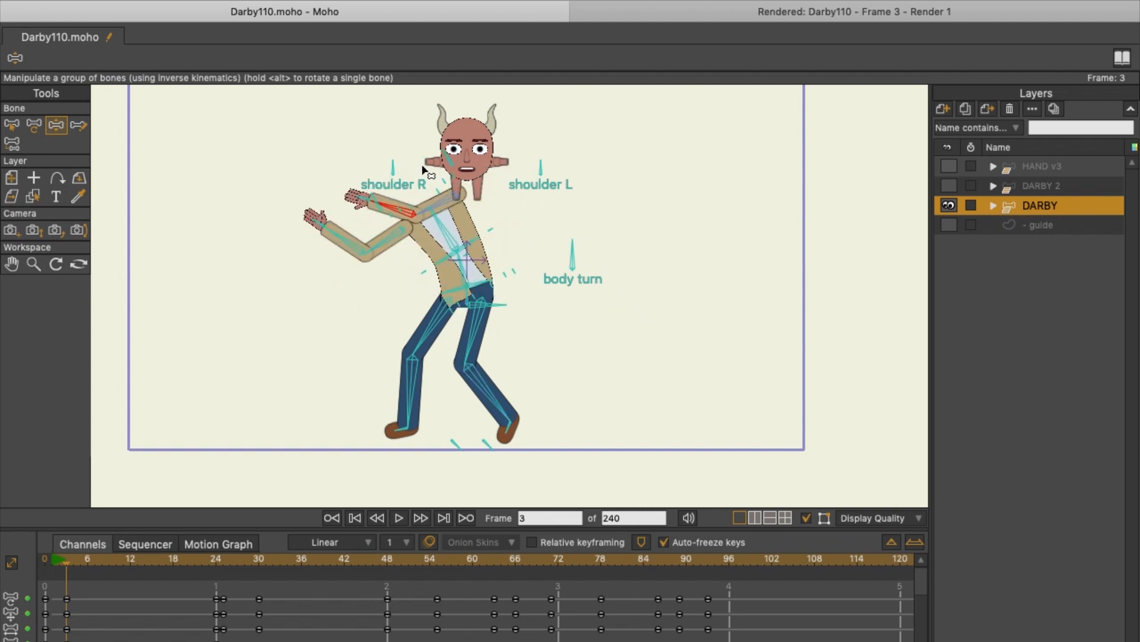
# In the DARBY head layer of the DARBY group, move the head forward to sit between the raised hands
pyautogui.click(992, 205)
pyautogui.click(1068, 225)
pyautogui.moveTo(469, 189); pyautogui.dragTo(331, 208)
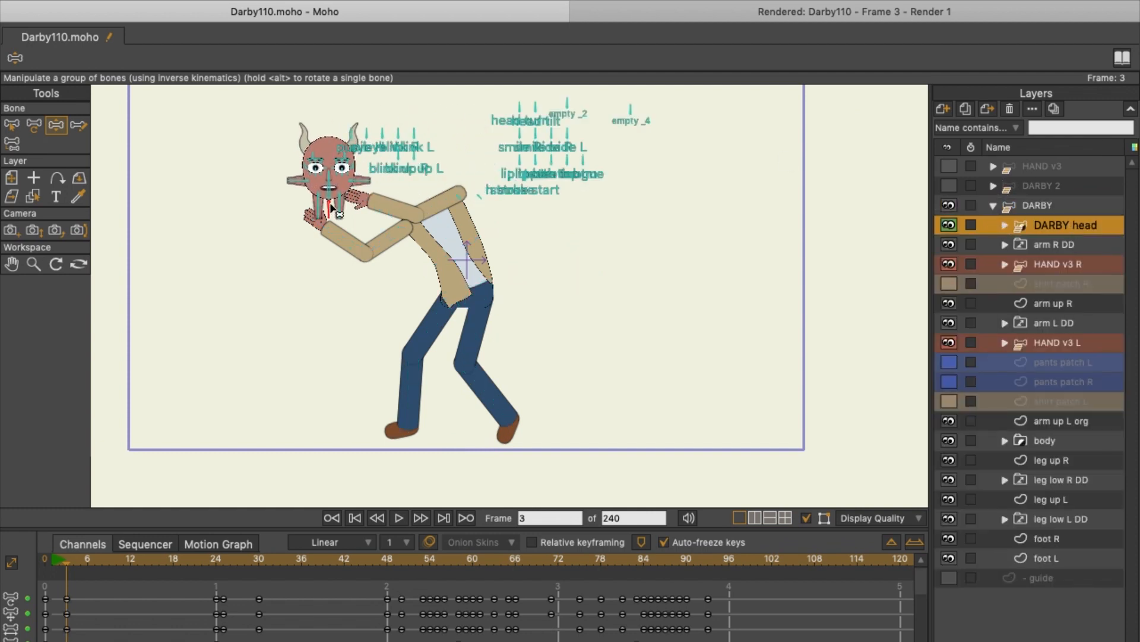
pyautogui.scroll(4, 348, 232)
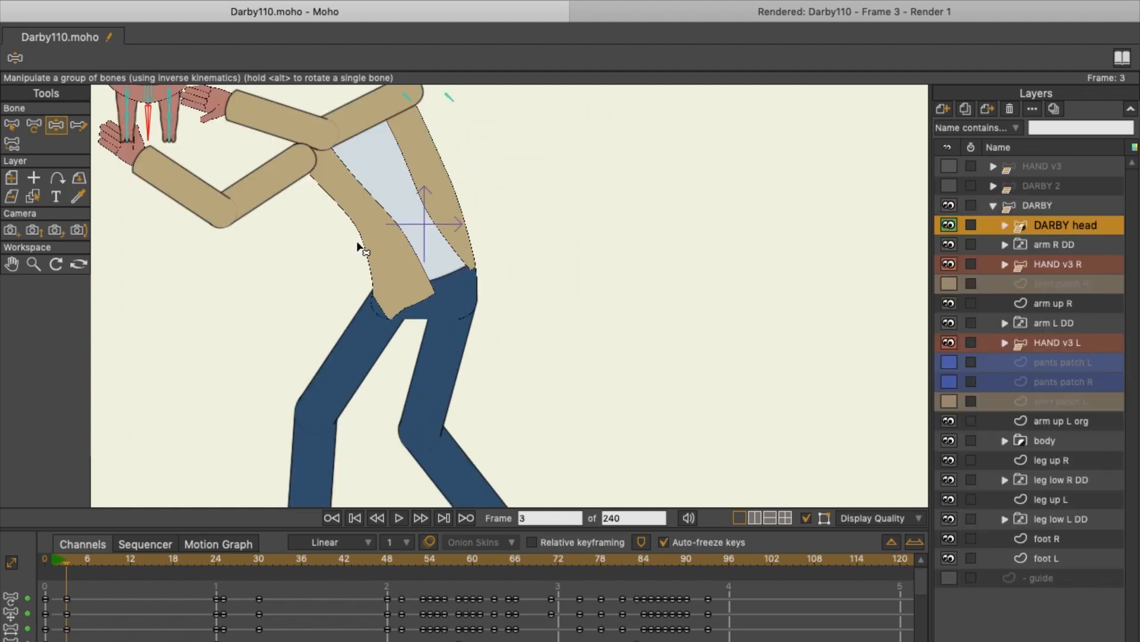
# In the DARBY group, lower the hips slightly and turn the body sideways toward the raised hands with the body turn bone
pyautogui.click(1061, 206)
pyautogui.click(34, 125)
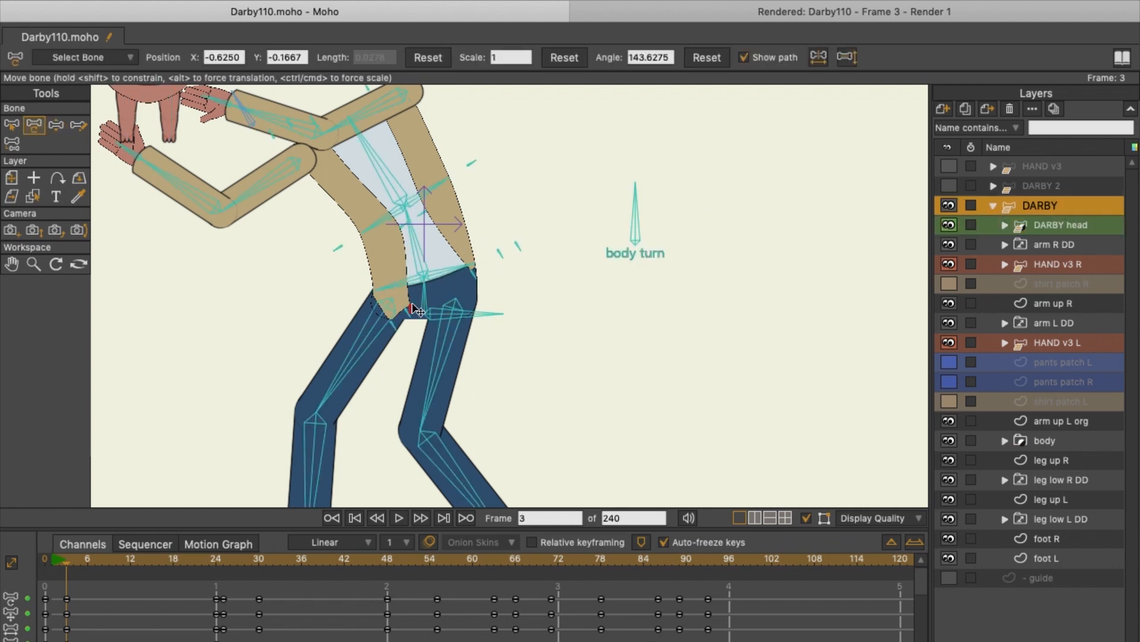
pyautogui.moveTo(469, 269); pyautogui.dragTo(448, 293)
pyautogui.click(57, 125)
pyautogui.moveTo(637, 200); pyautogui.dragTo(604, 218)
pyautogui.moveTo(422, 86); pyautogui.dragTo(480, 234)
# In the DARBY head layer, turn the head toward the raised hands with the head turn bone
pyautogui.click(1061, 480)
pyautogui.scroll(2, 618, 221)
pyautogui.moveTo(596, 127); pyautogui.dragTo(567, 135)
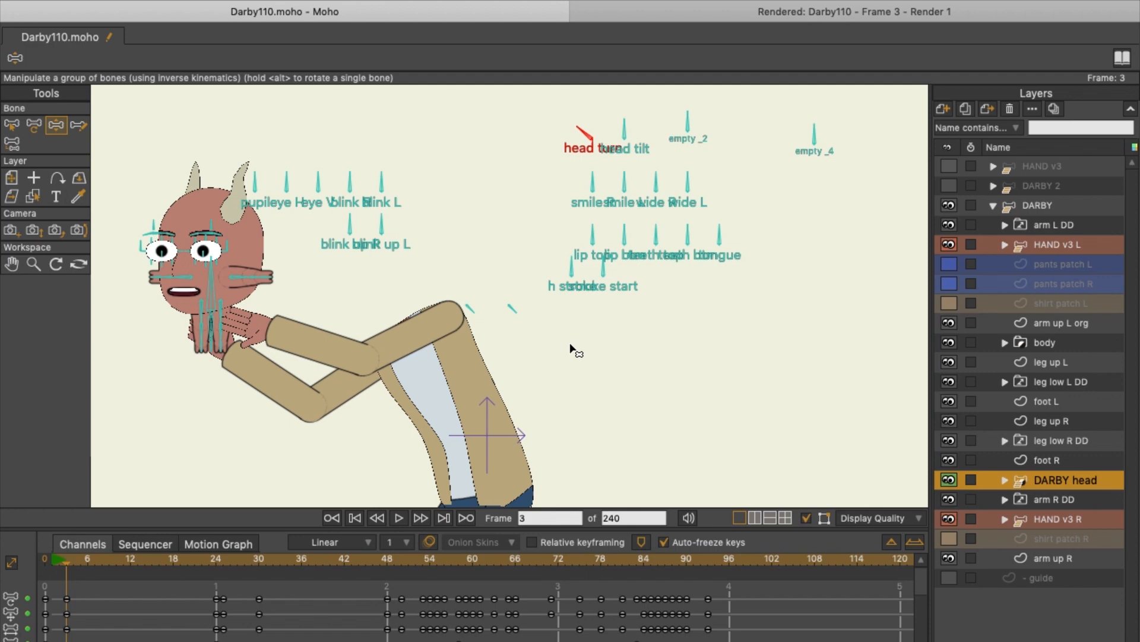
pyautogui.scroll(-10, 572, 349)
pyautogui.scroll(7, 571, 349)
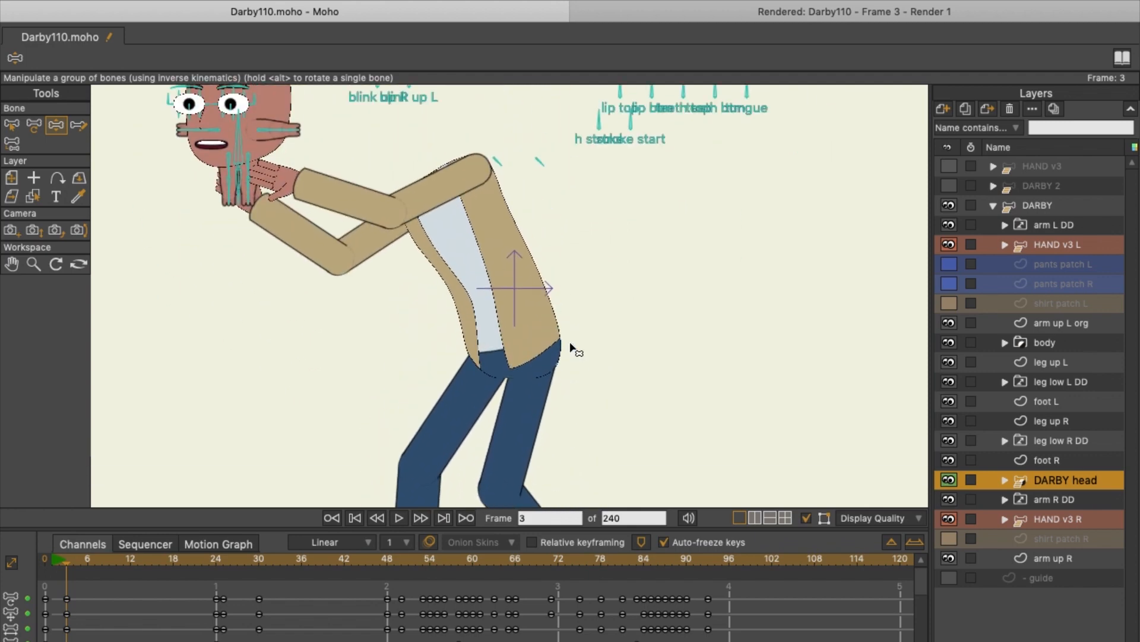
# Delete the frame 3 keyframes of the DARBY head layer and of the DARBY group to clear the test pose
pyautogui.moveTo(87, 585); pyautogui.dragTo(59, 638)
pyautogui.press('Delete')
pyautogui.click(1037, 206)
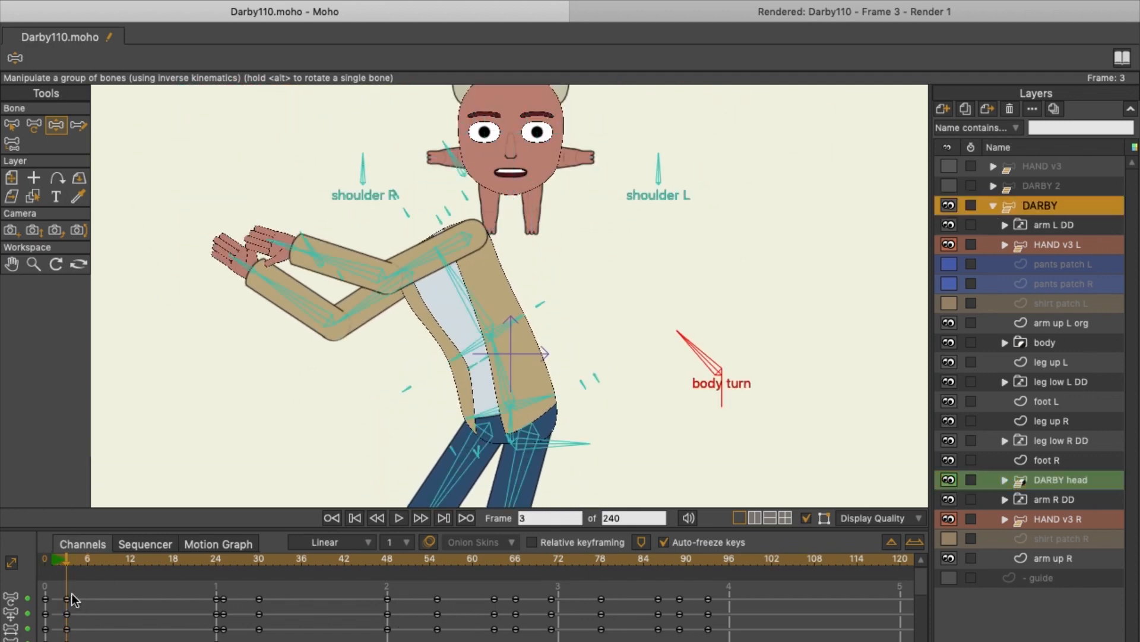
pyautogui.moveTo(88, 585); pyautogui.dragTo(60, 638)
pyautogui.press('Delete')
pyautogui.moveTo(726, 332); pyautogui.dragTo(766, 383)
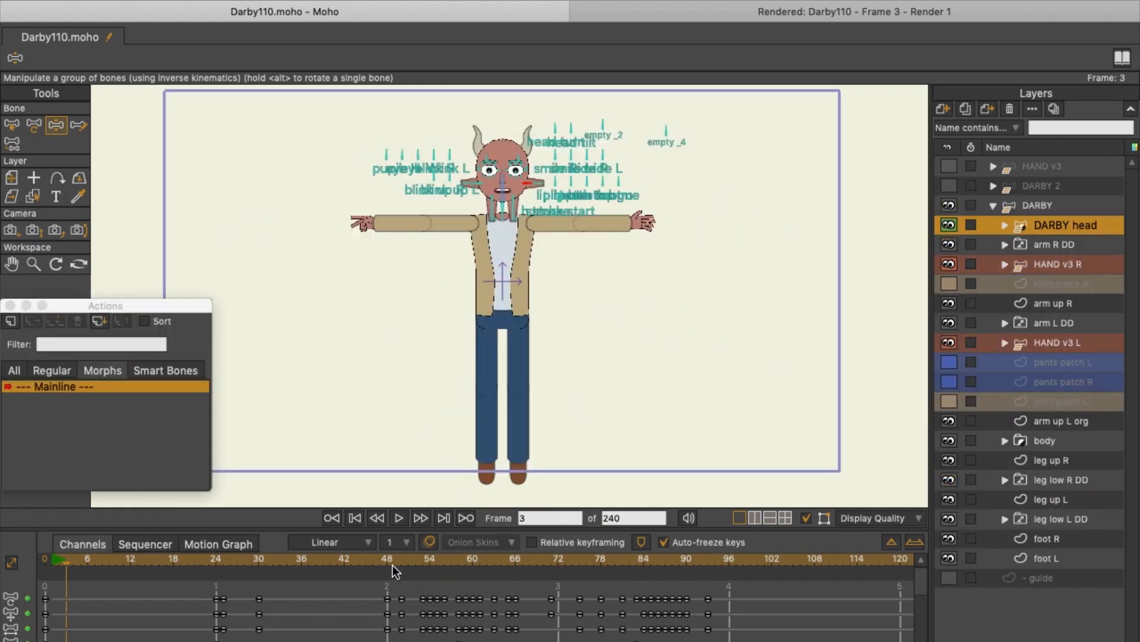
# Go to frame 96 and bring Darby's face and its facial control bones into close view
pyautogui.moveTo(387, 561); pyautogui.dragTo(710, 530)
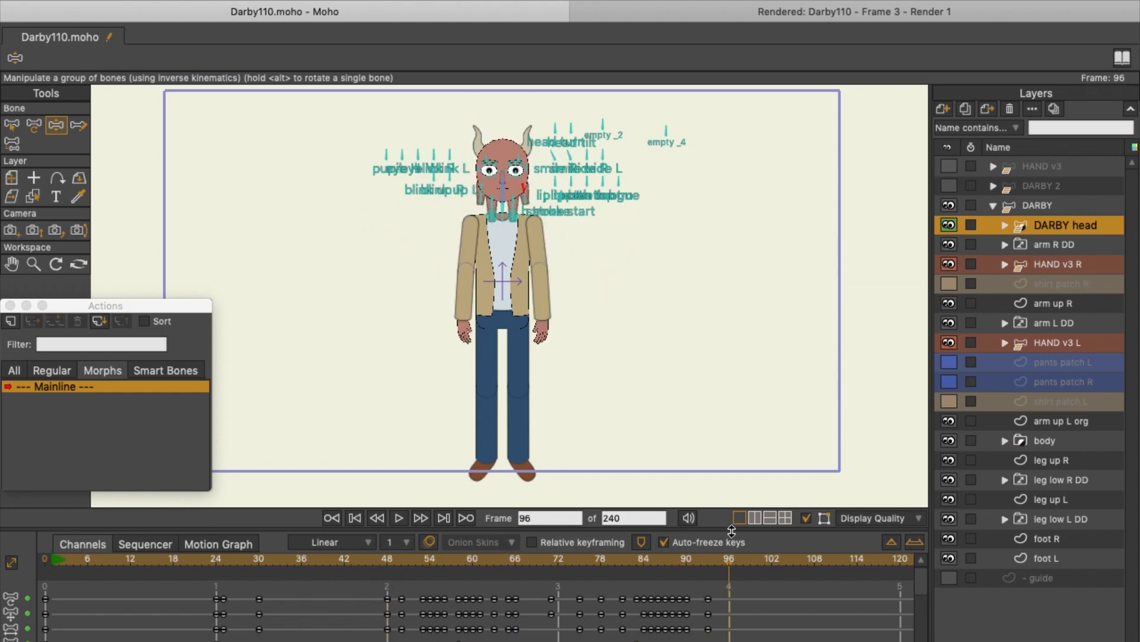
pyautogui.scroll(5, 660, 308)
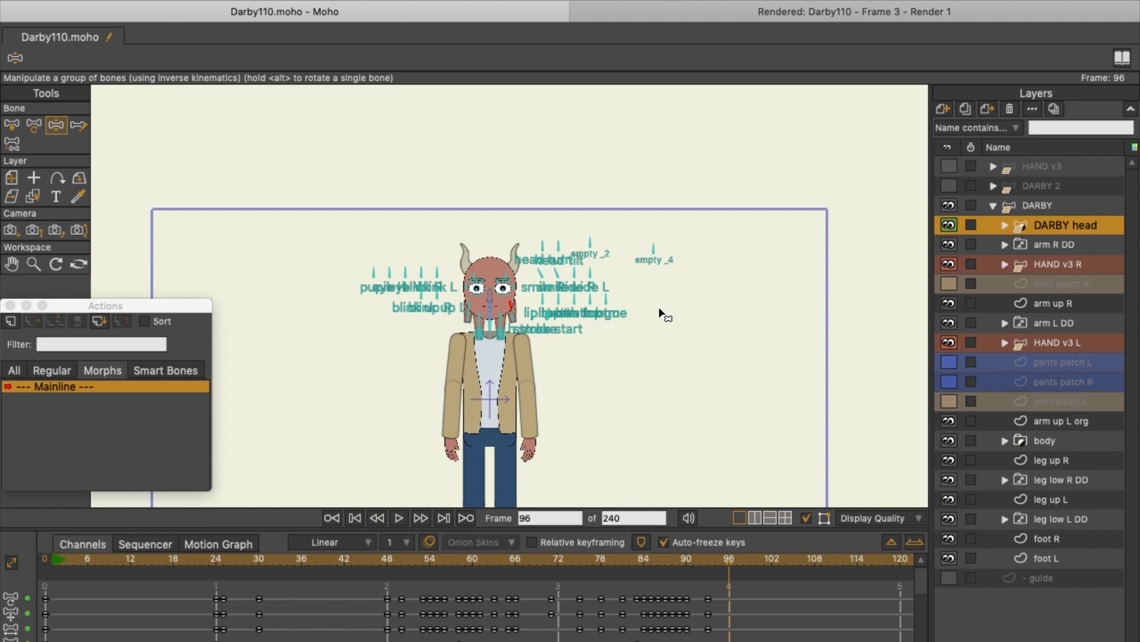
pyautogui.scroll(5, 660, 308)
pyautogui.click(820, 458)
pyautogui.hscroll(-7, 632, 384)
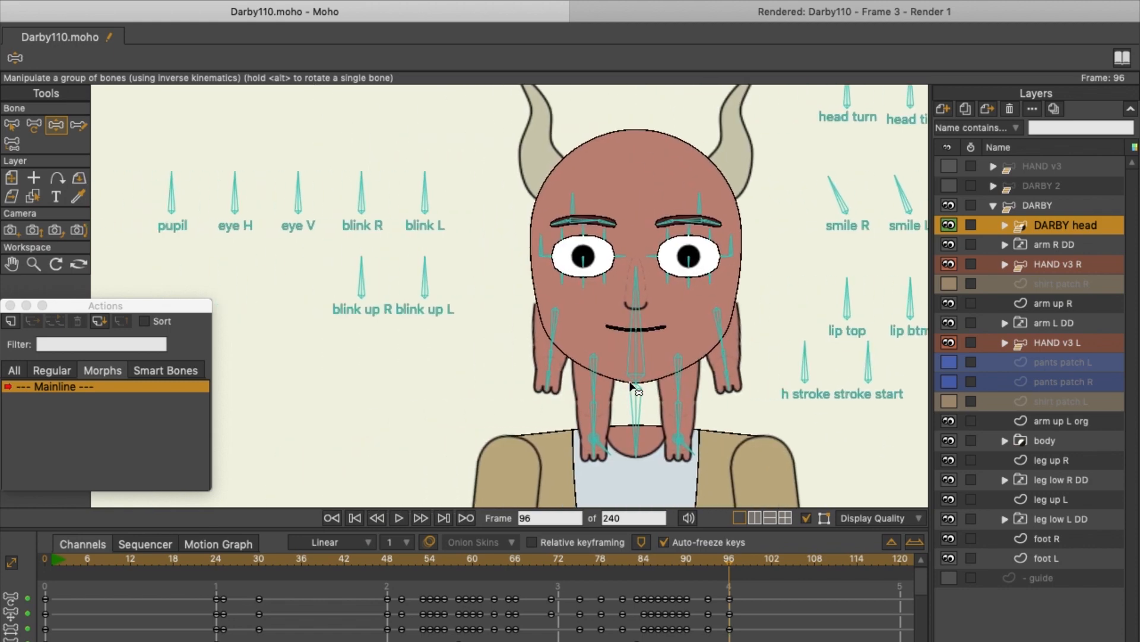
pyautogui.hscroll(-2, 408, 399)
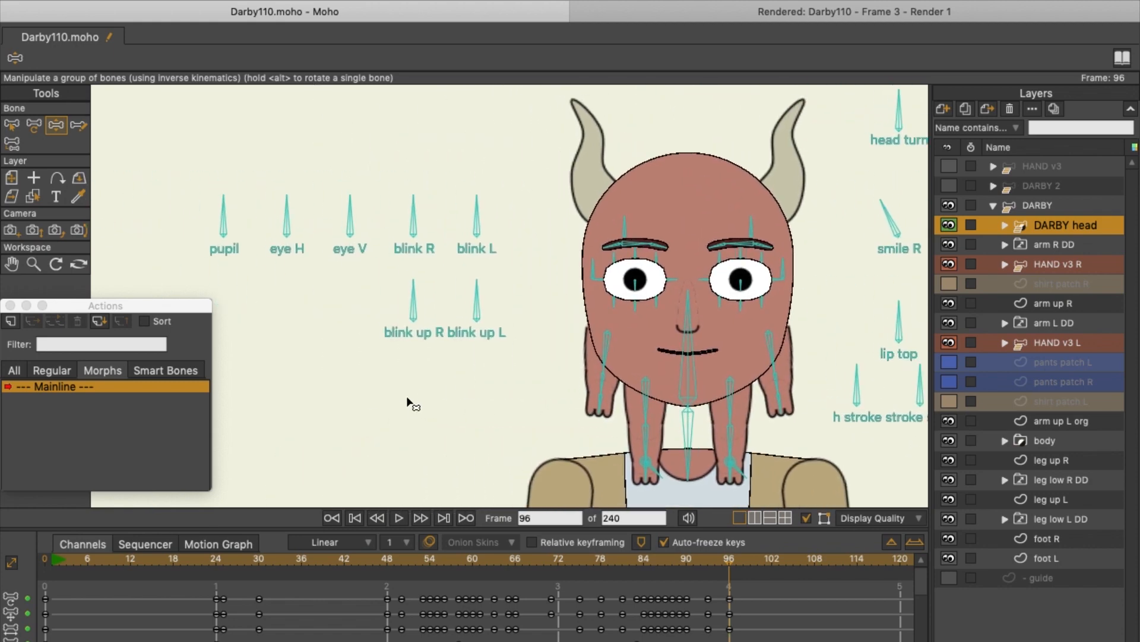